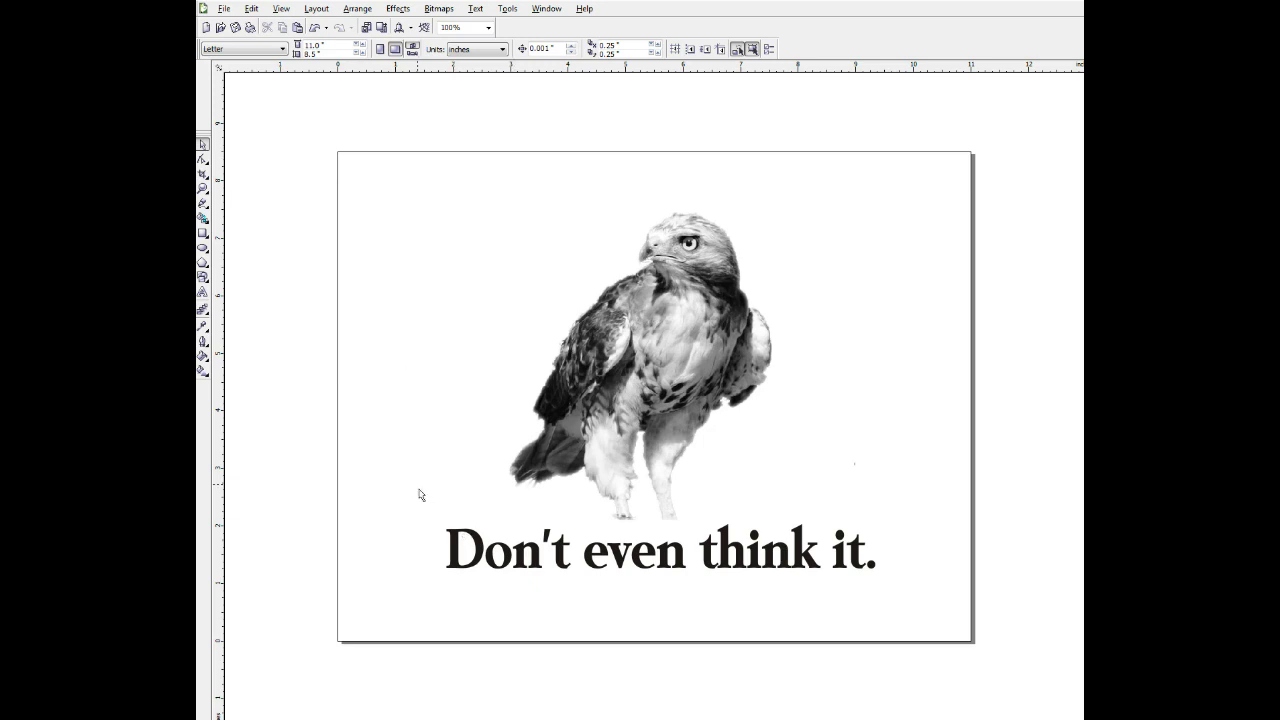
# Drag the caption up over the hawk's legs, then undo so it returns below the hawk.
pyautogui.click(484, 554)
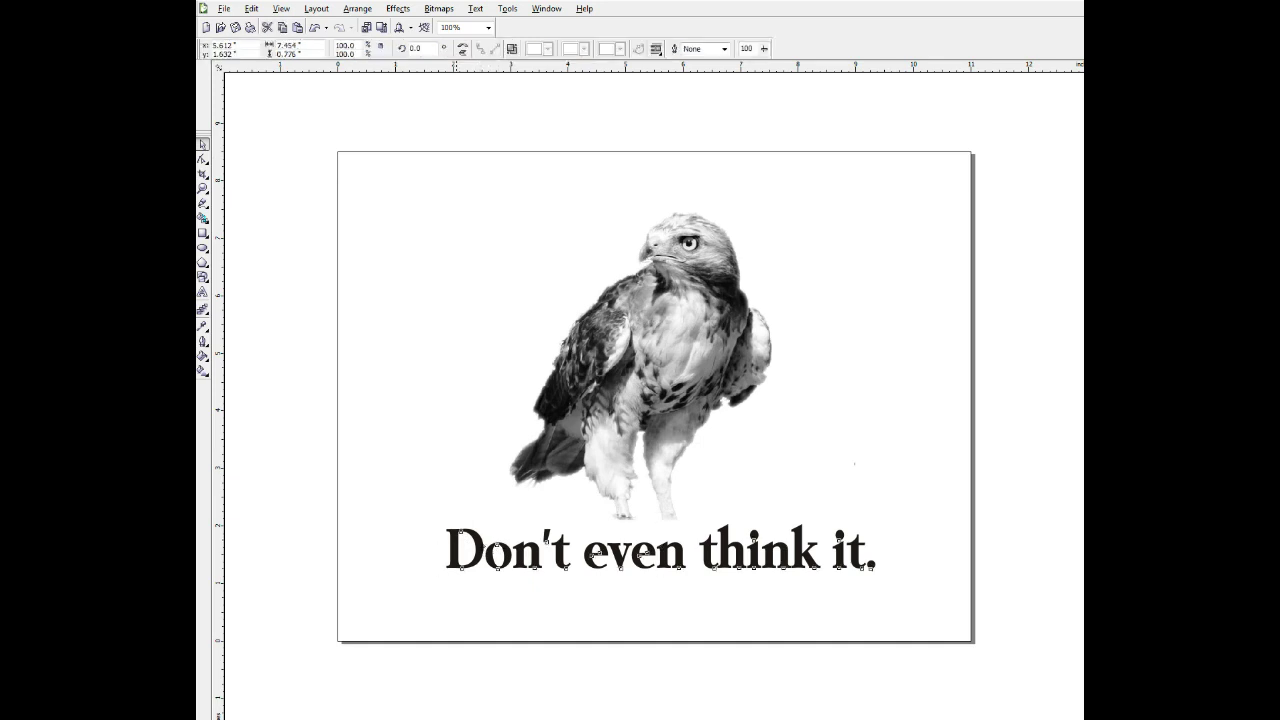
pyautogui.moveTo(480, 545); pyautogui.dragTo(447, 473)
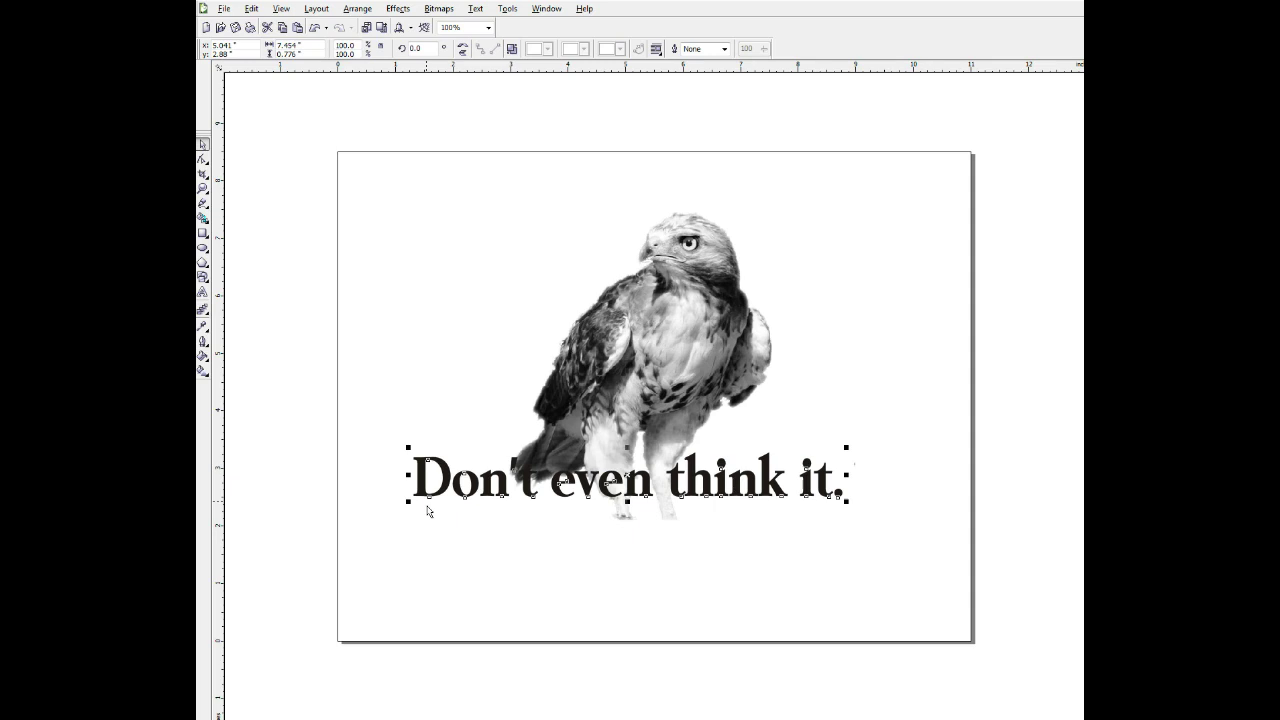
pyautogui.hotkey('ctrl', 'z')
pyautogui.click(257, 155)
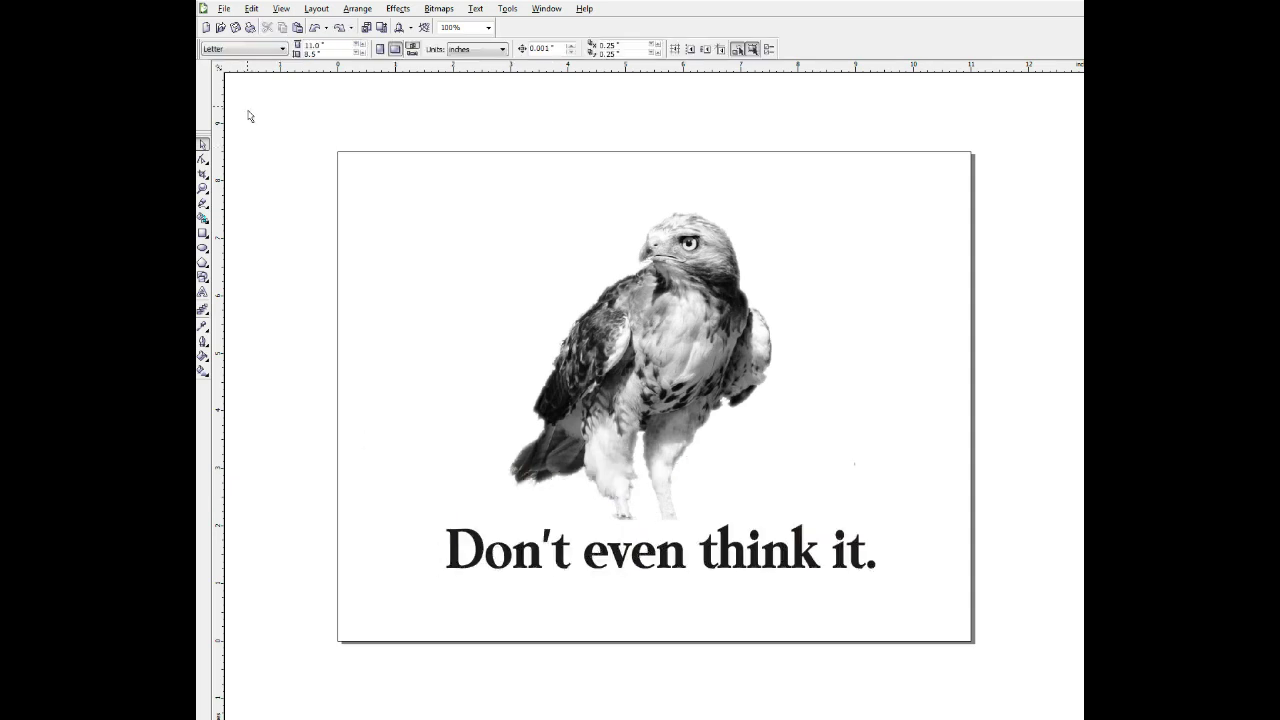
# Start printing, accept automatic orientation, and choose Device Independent PostScript File as the printer.
pyautogui.click(225, 9)
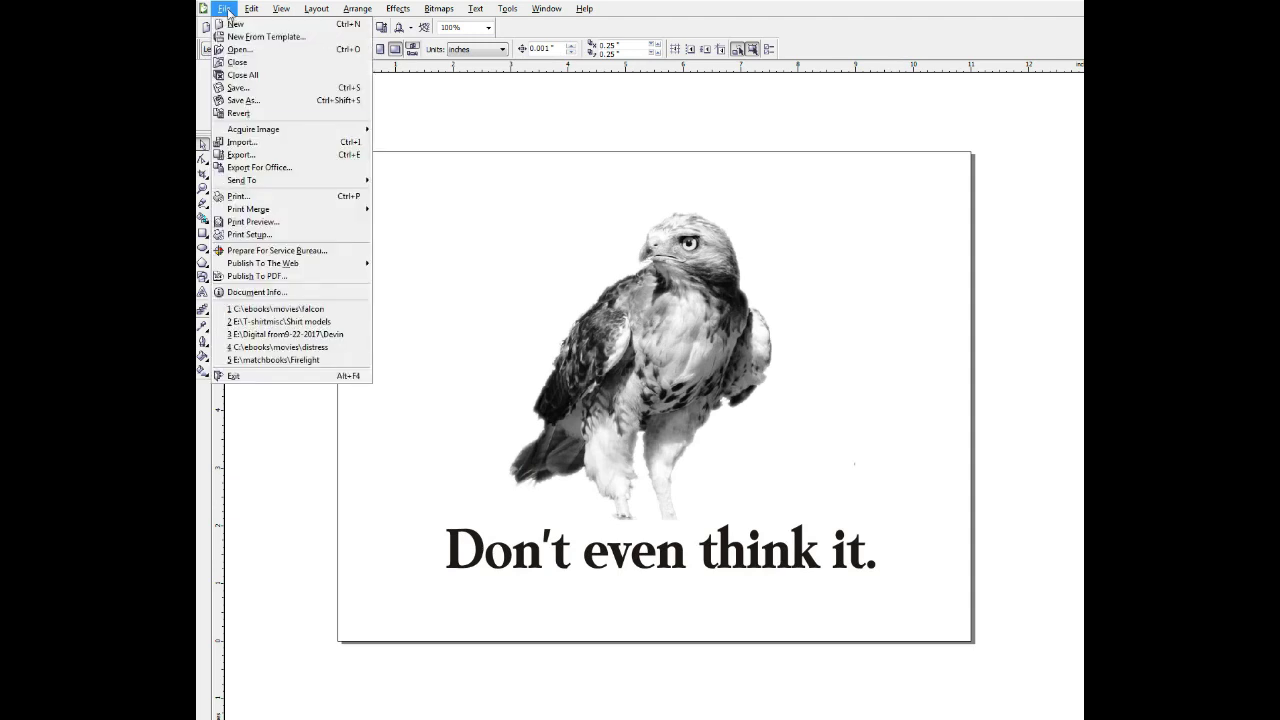
pyautogui.click(230, 197)
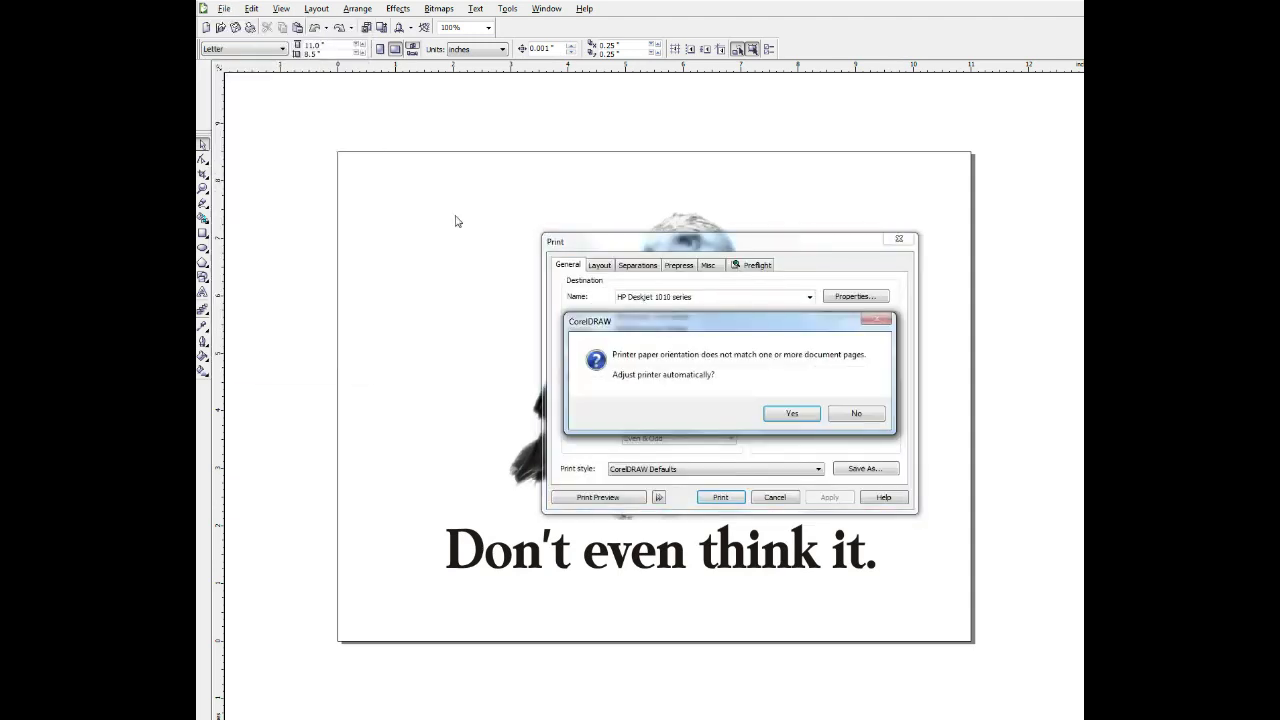
pyautogui.click(790, 413)
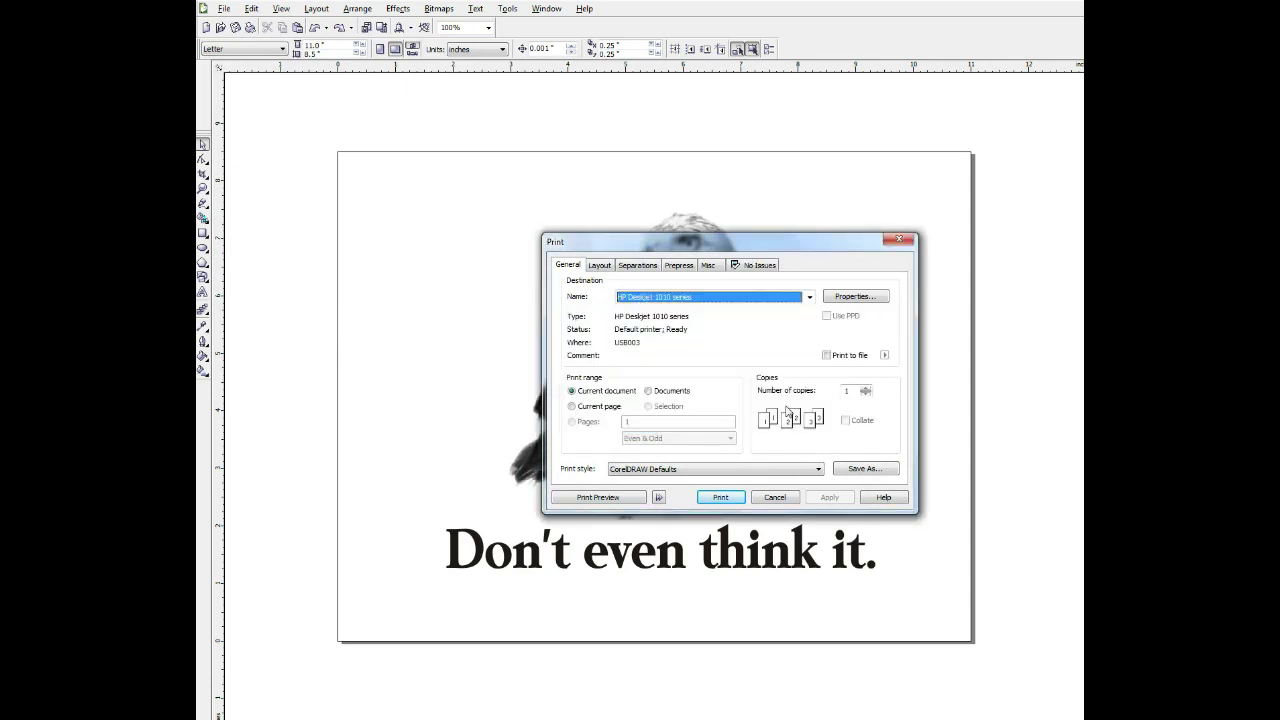
pyautogui.click(810, 297)
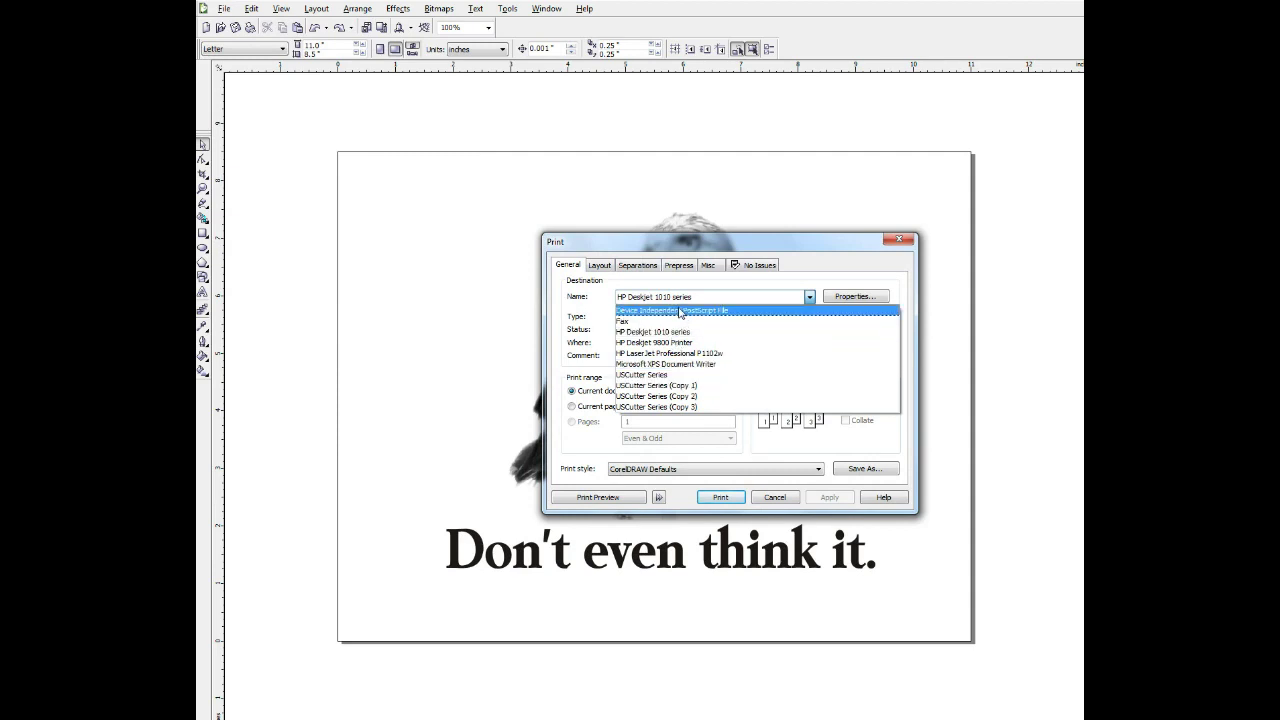
pyautogui.click(680, 311)
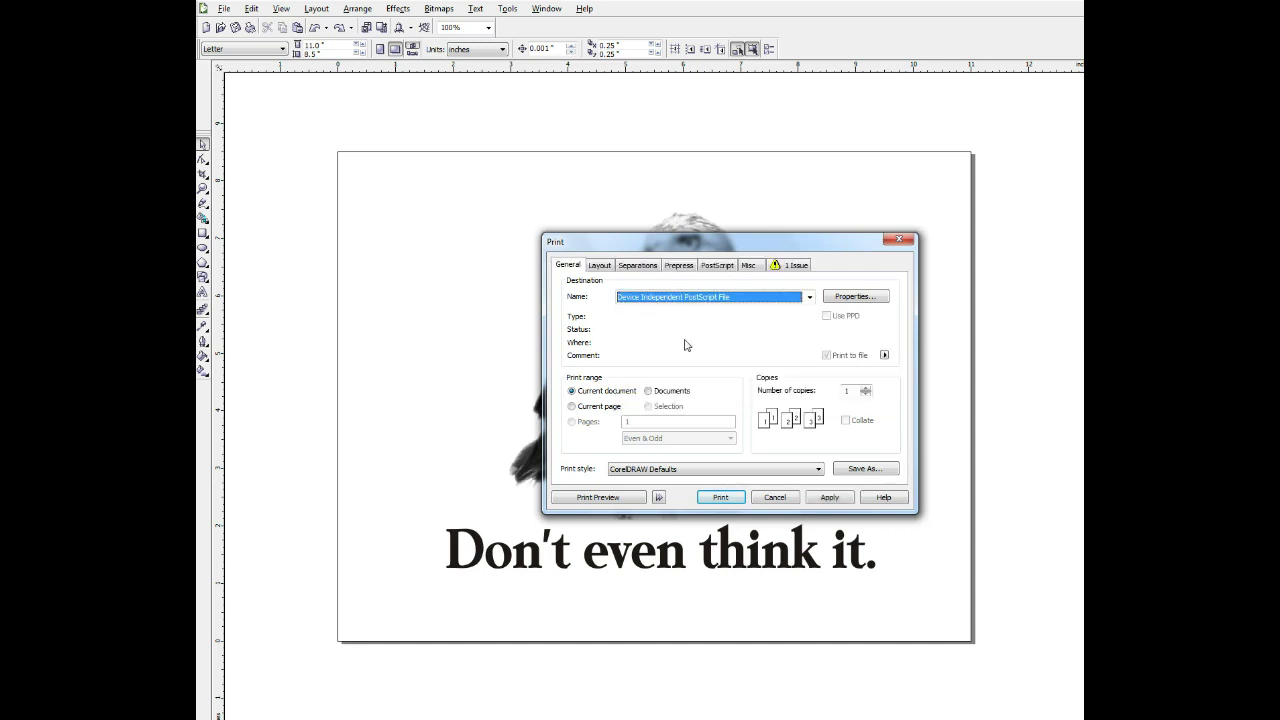
# Keep Letter paper in the printer properties and set the PostScript screen frequency to 42 lpi.
pyautogui.click(852, 296)
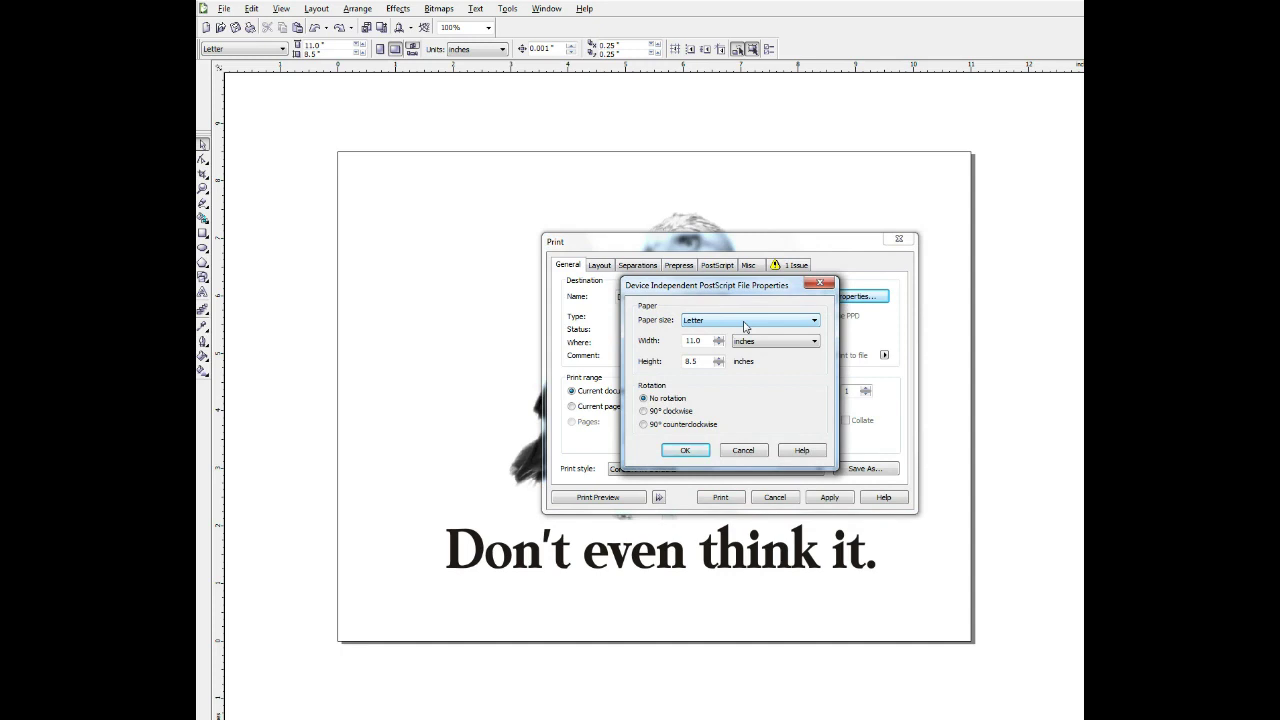
pyautogui.click(688, 454)
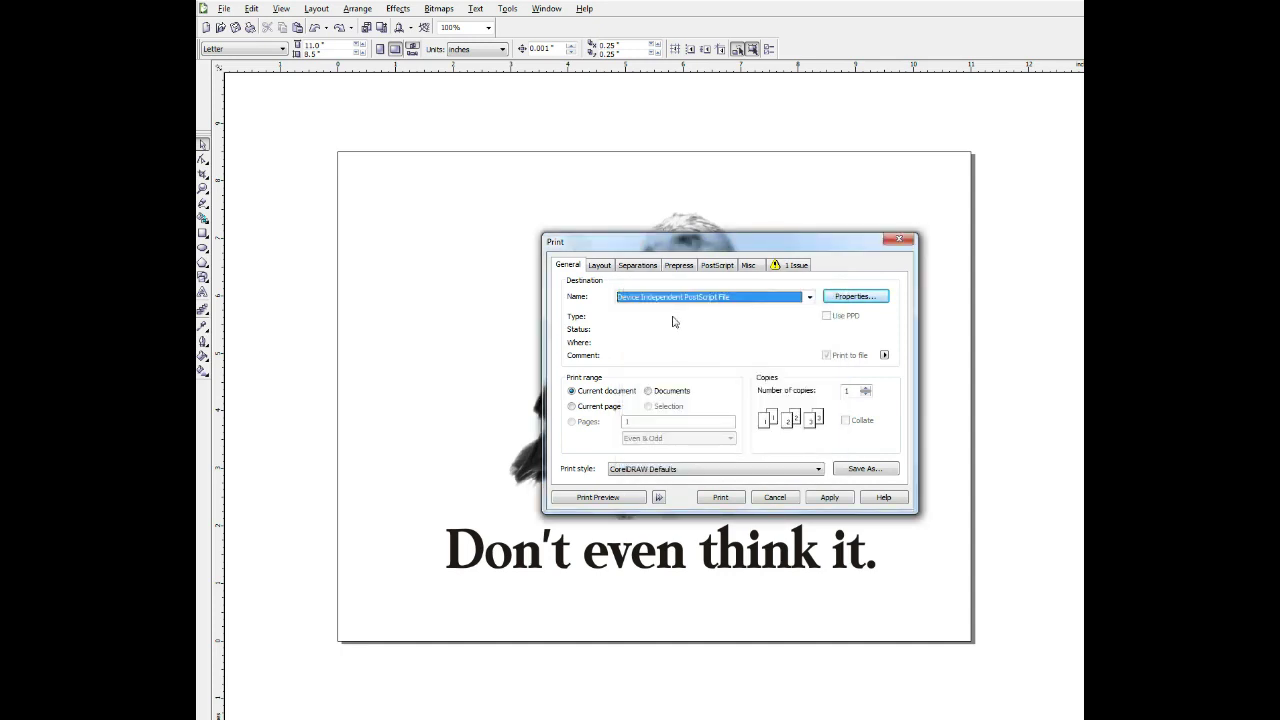
pyautogui.click(716, 267)
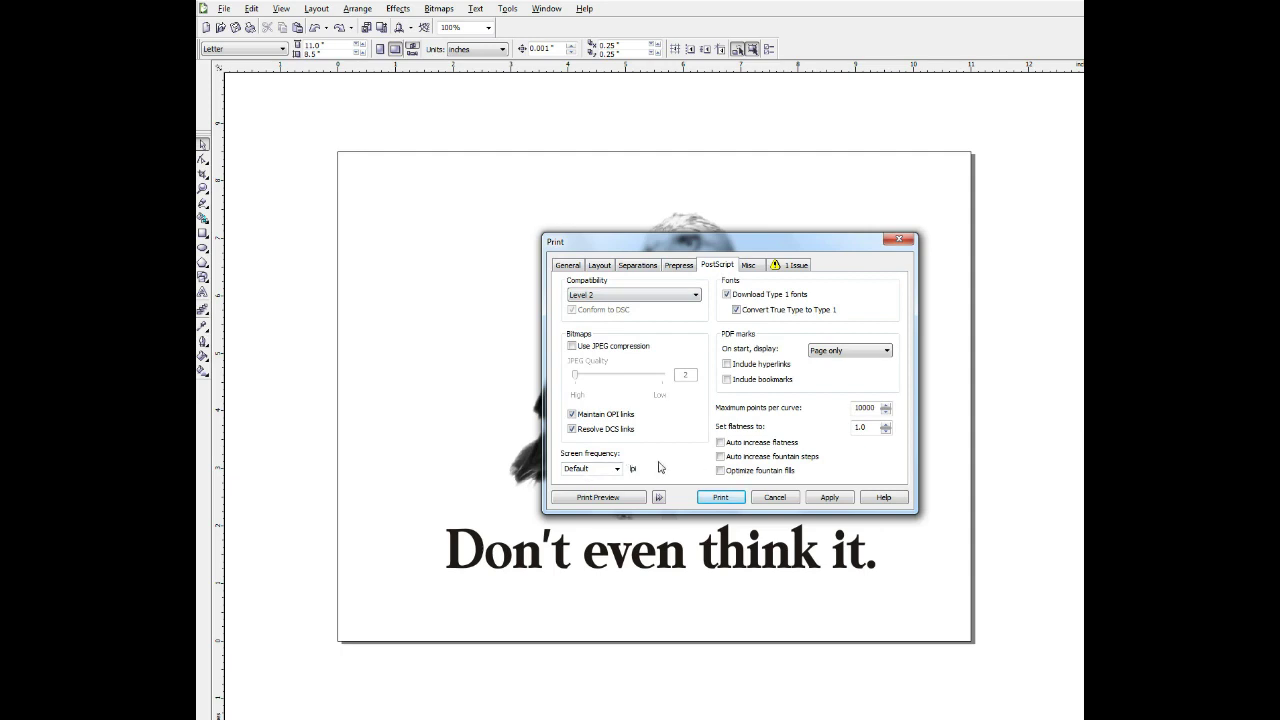
pyautogui.moveTo(612, 469); pyautogui.dragTo(562, 471)
pyautogui.write('42')
# Enable Print separations, leaving only the Black plate at 42 frequency and 45°.
pyautogui.click(648, 269)
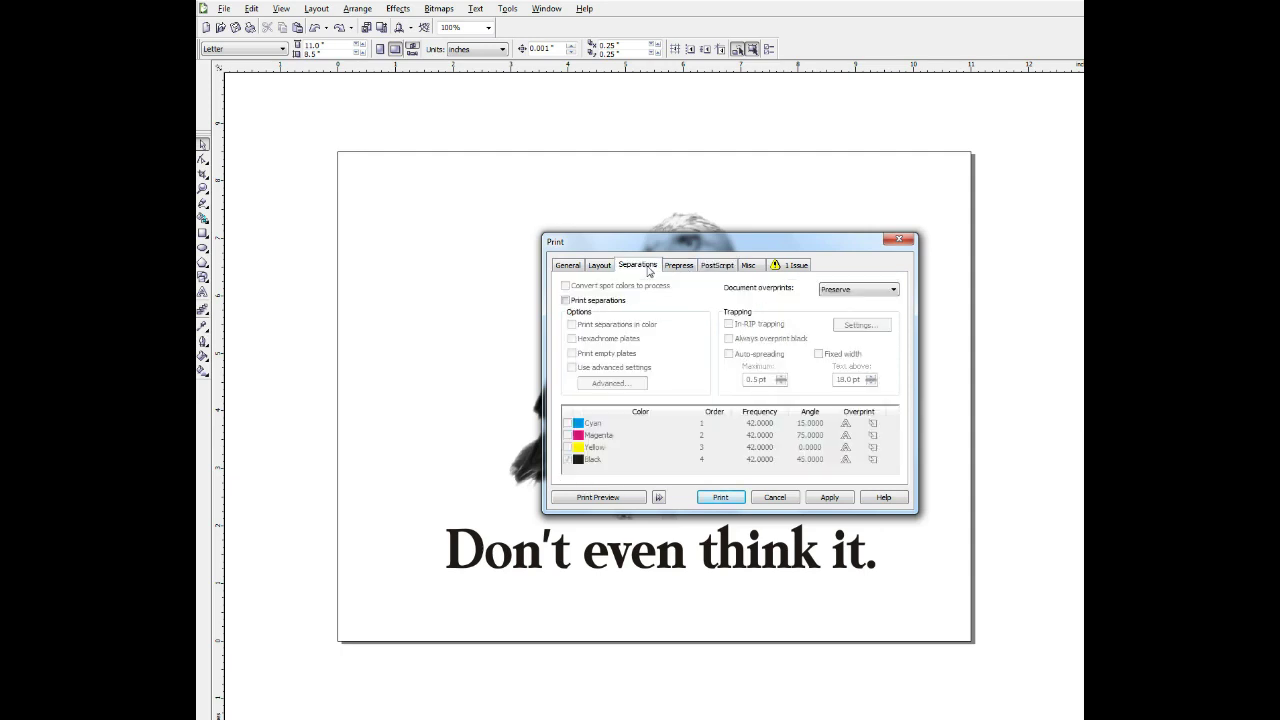
pyautogui.click(566, 301)
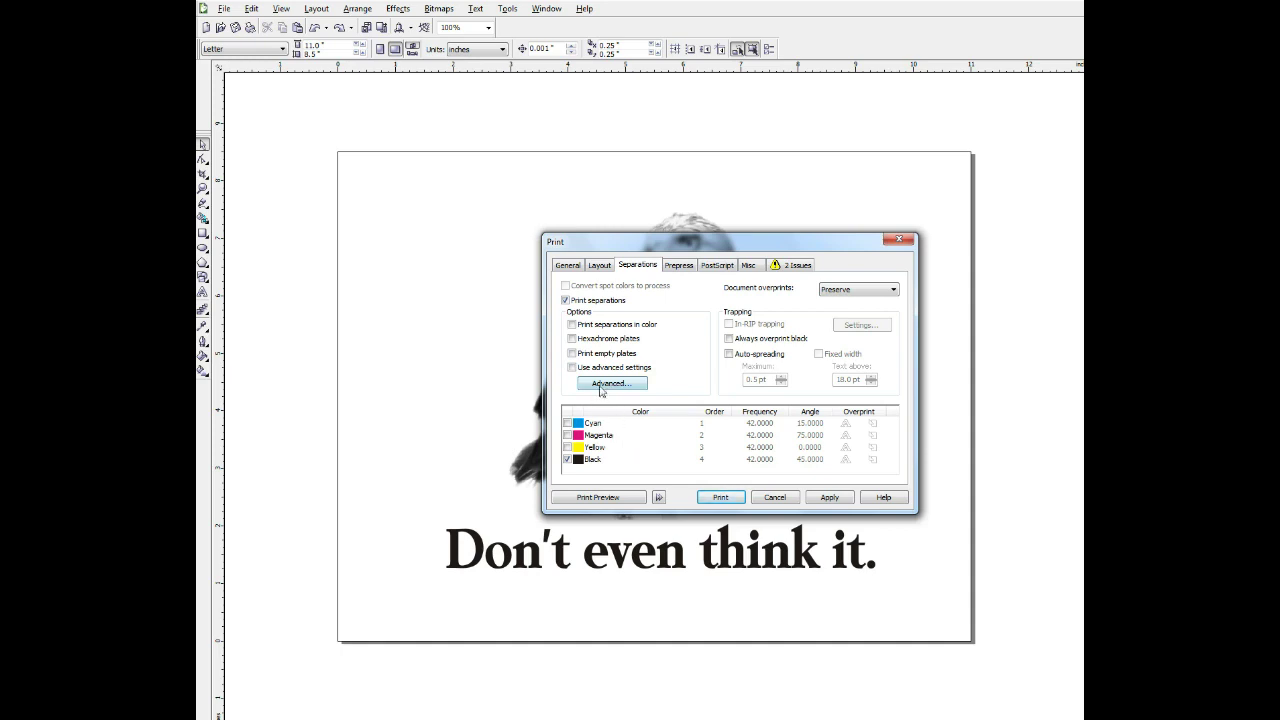
# Open Advanced Separations Settings, showing Standard Defaults screening with Black at 42 and 45°.
pyautogui.click(610, 383)
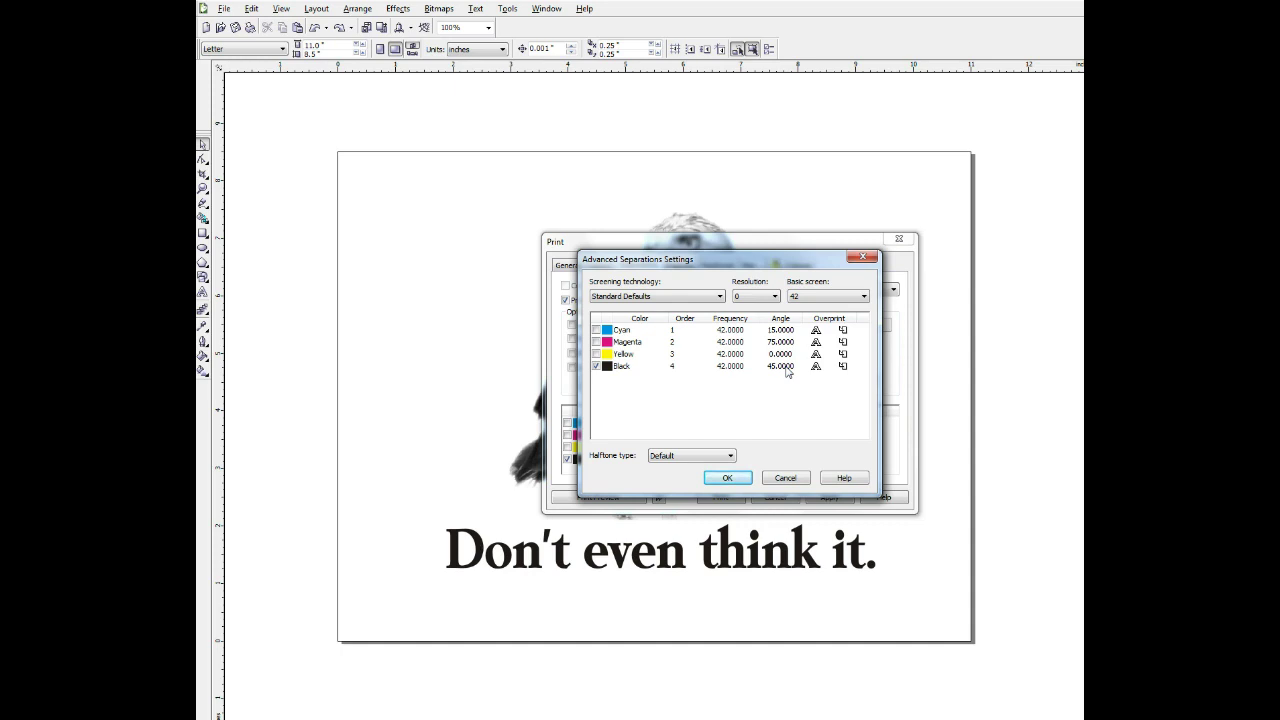
# Set the halftone type to Round and confirm the advanced separation settings.
pyautogui.click(711, 458)
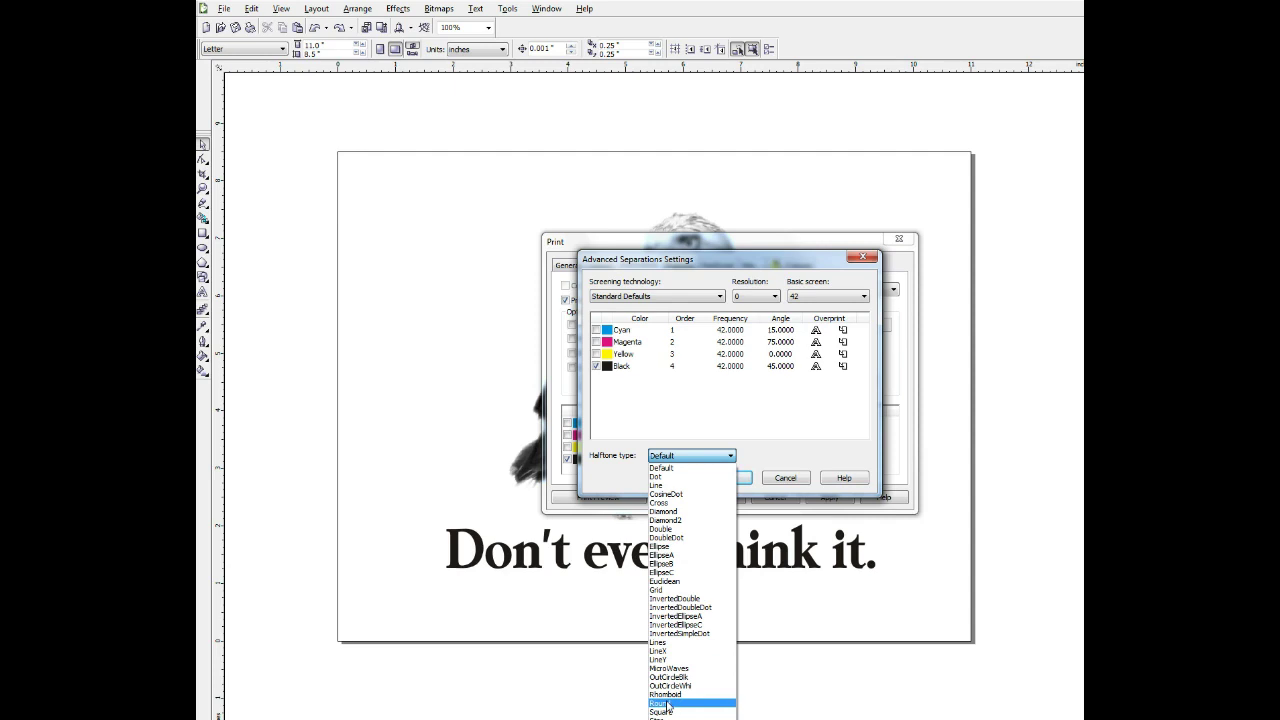
pyautogui.click(665, 703)
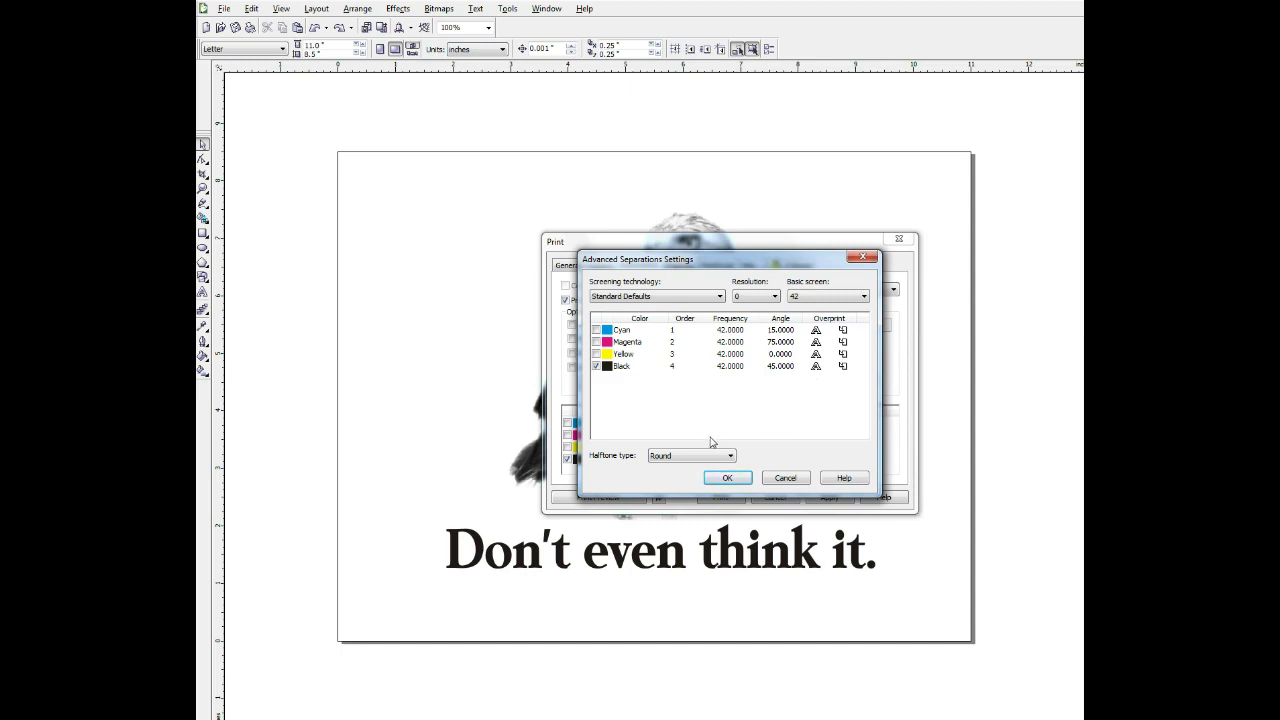
pyautogui.click(727, 478)
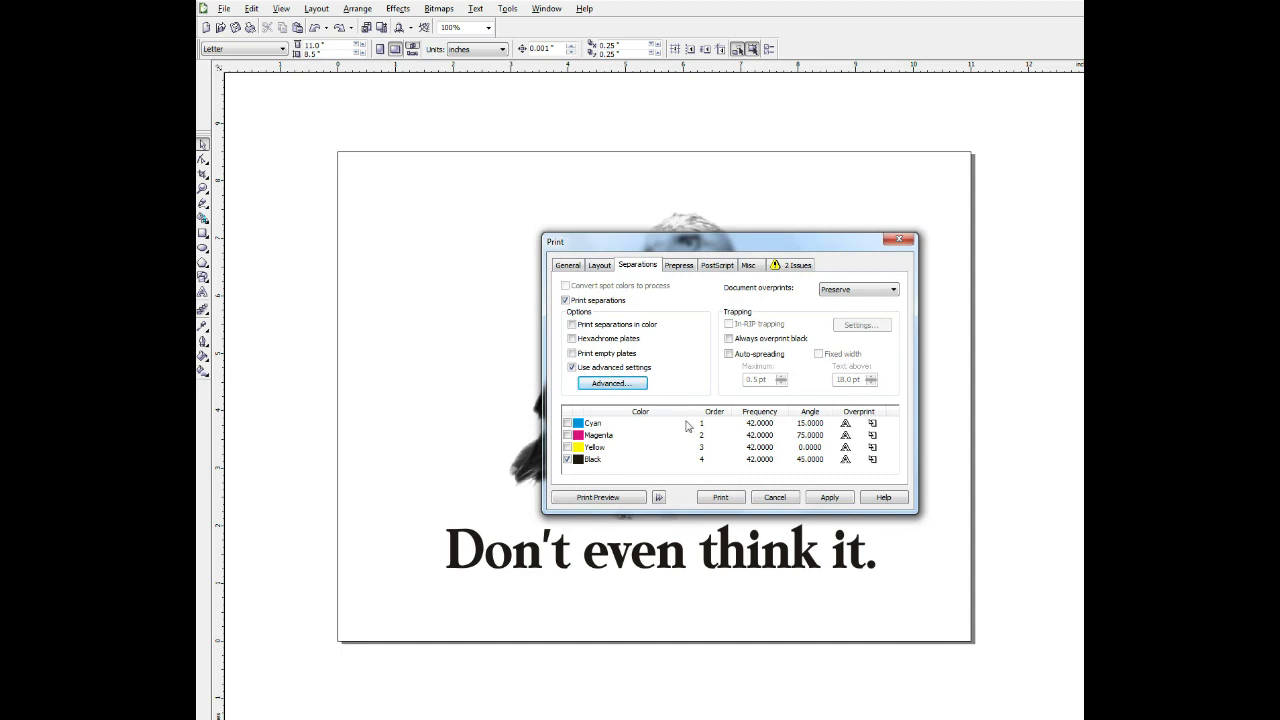
# On Prepress, turn off registration marks, calibration bar, densitometer scales, file information and crop/fold marks.
pyautogui.click(677, 266)
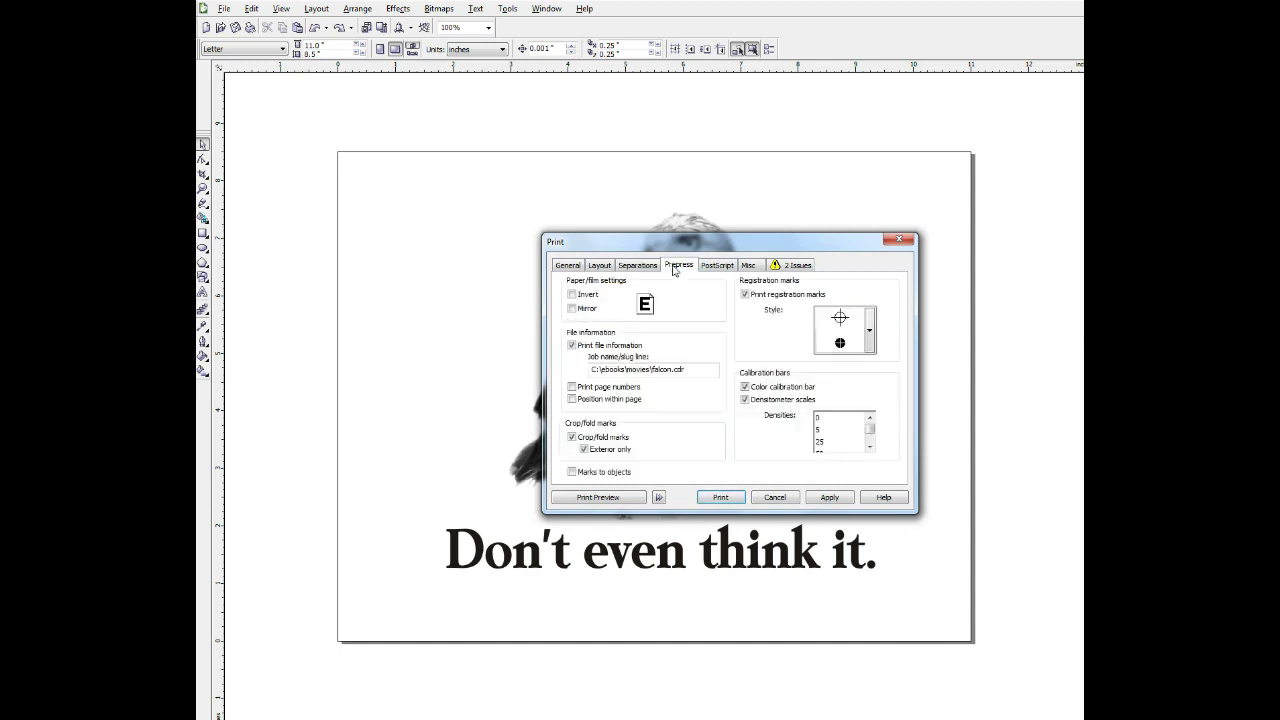
pyautogui.click(744, 294)
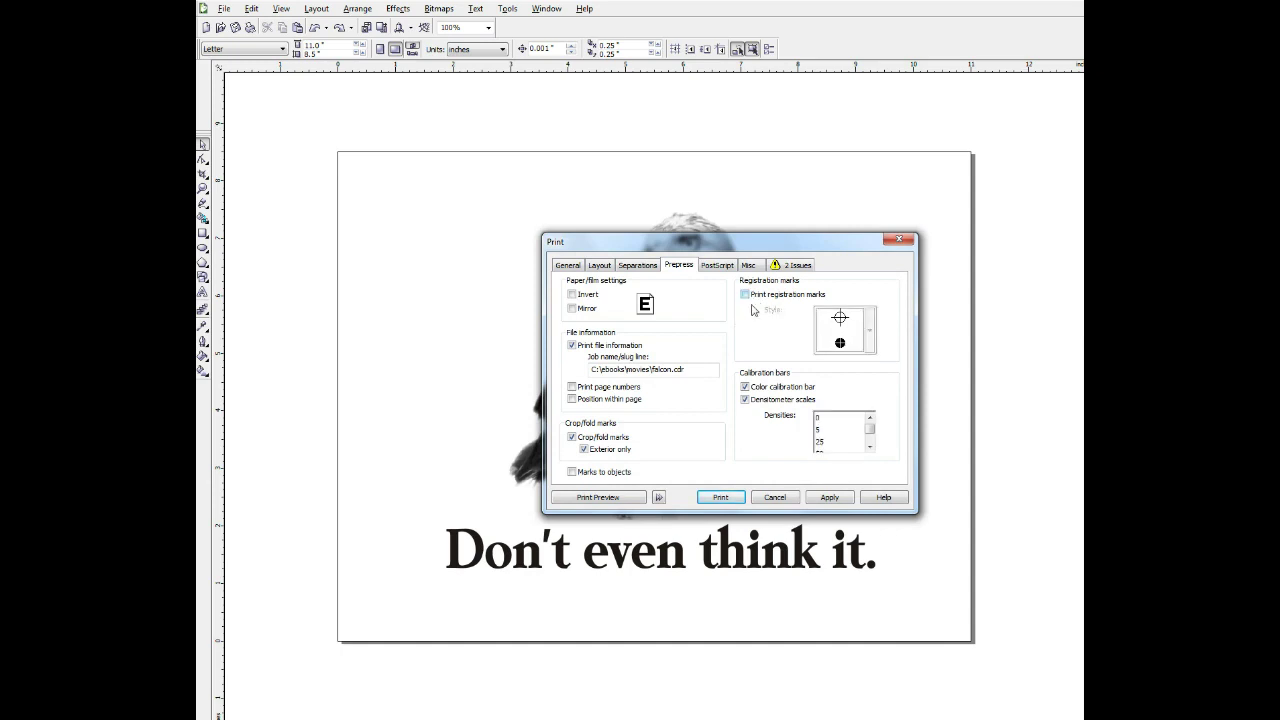
pyautogui.click(744, 387)
pyautogui.click(744, 400)
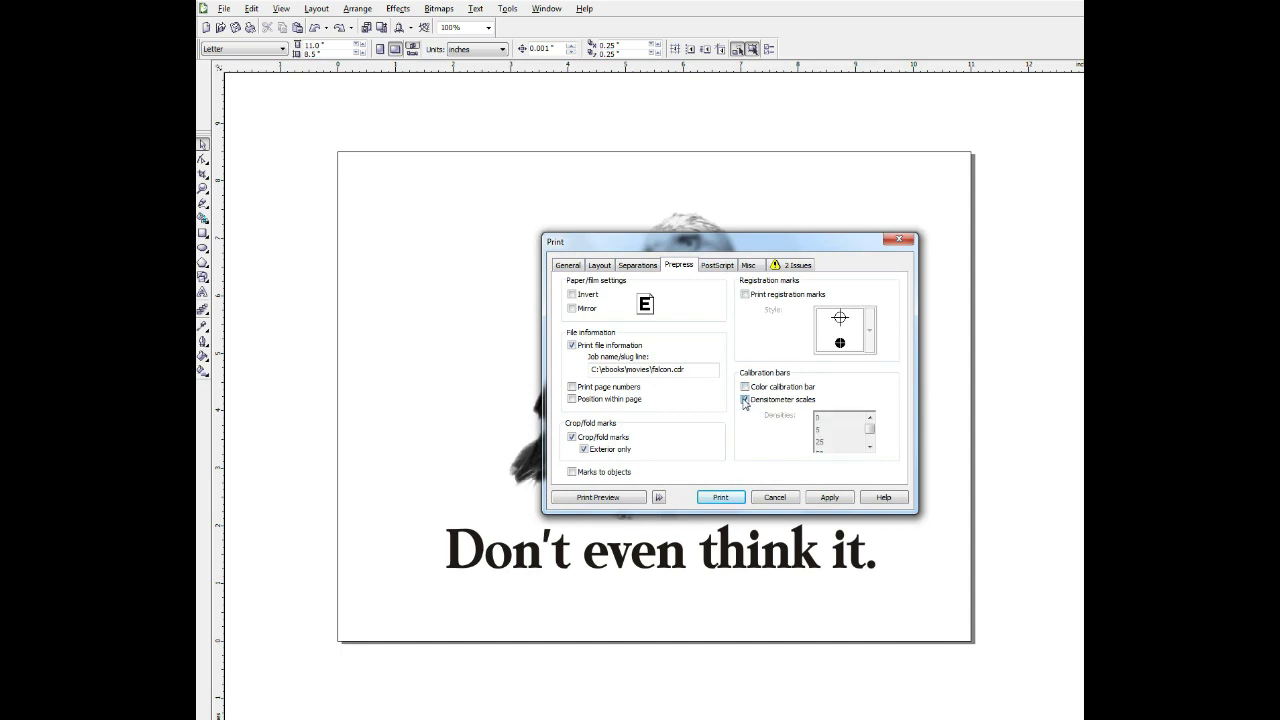
pyautogui.click(572, 346)
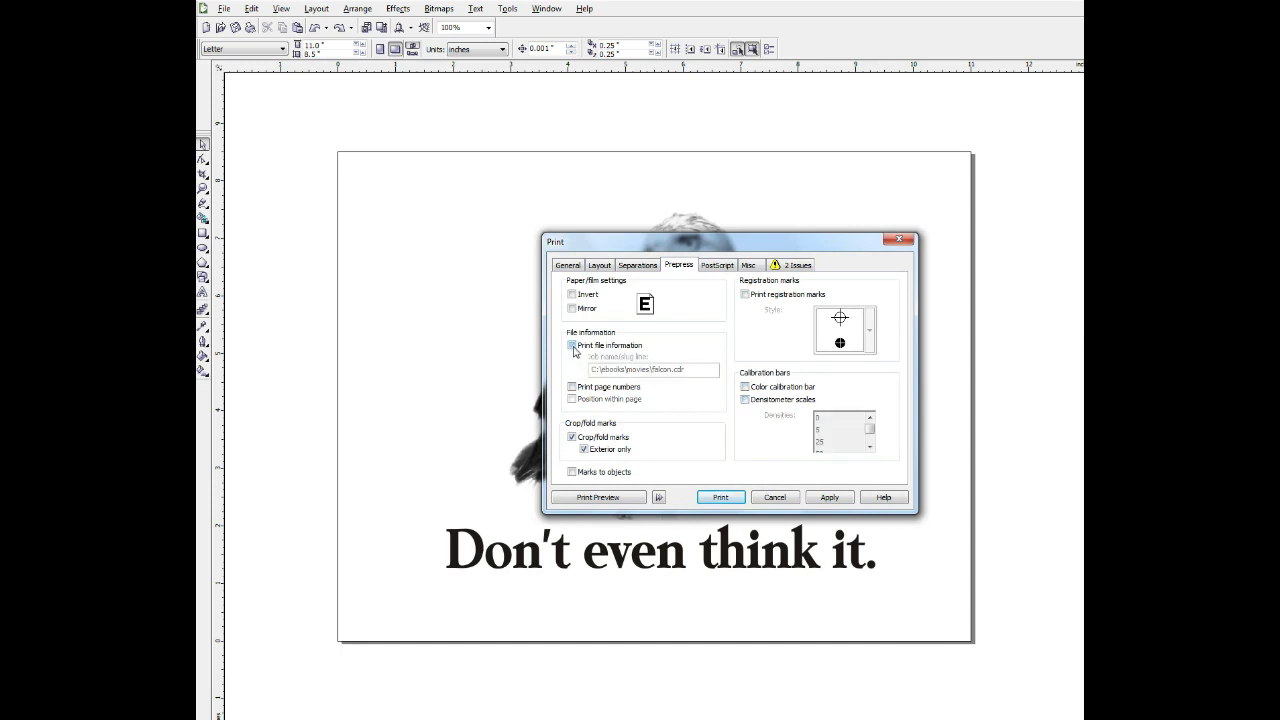
pyautogui.click(572, 437)
# Print the design to falcon.ps in downloads, overwriting the existing file.
pyautogui.click(736, 499)
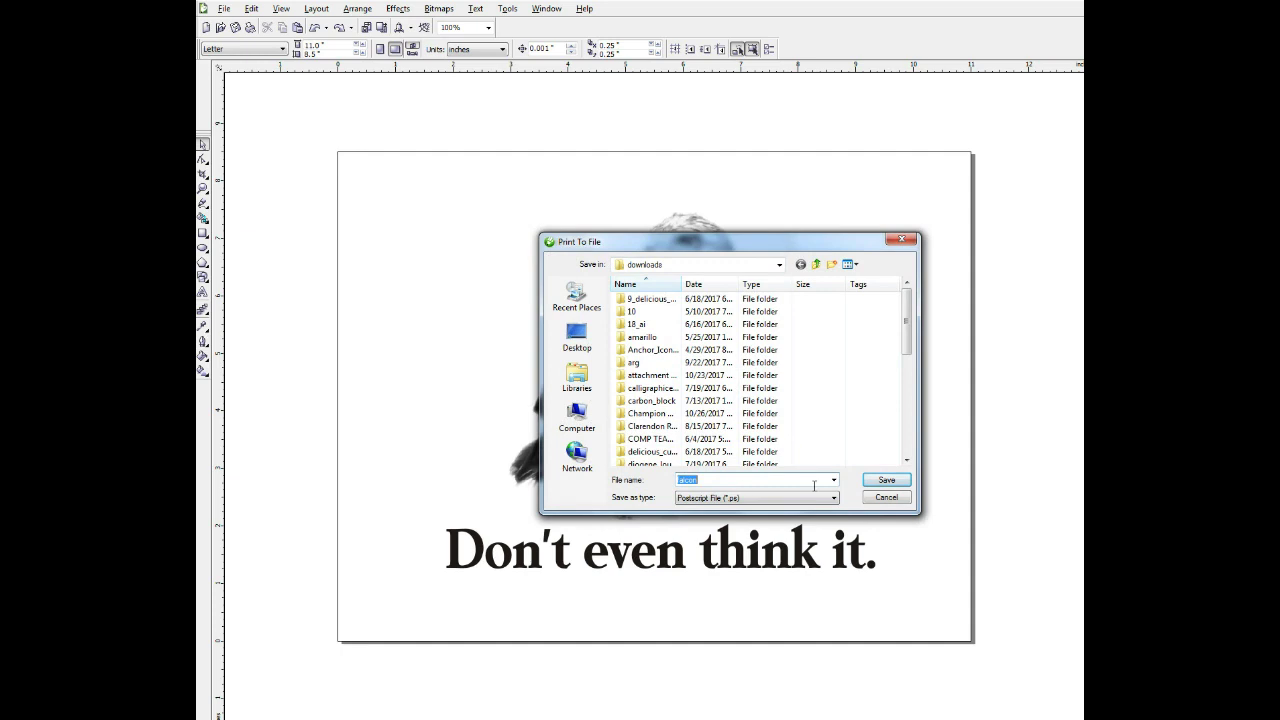
pyautogui.click(884, 482)
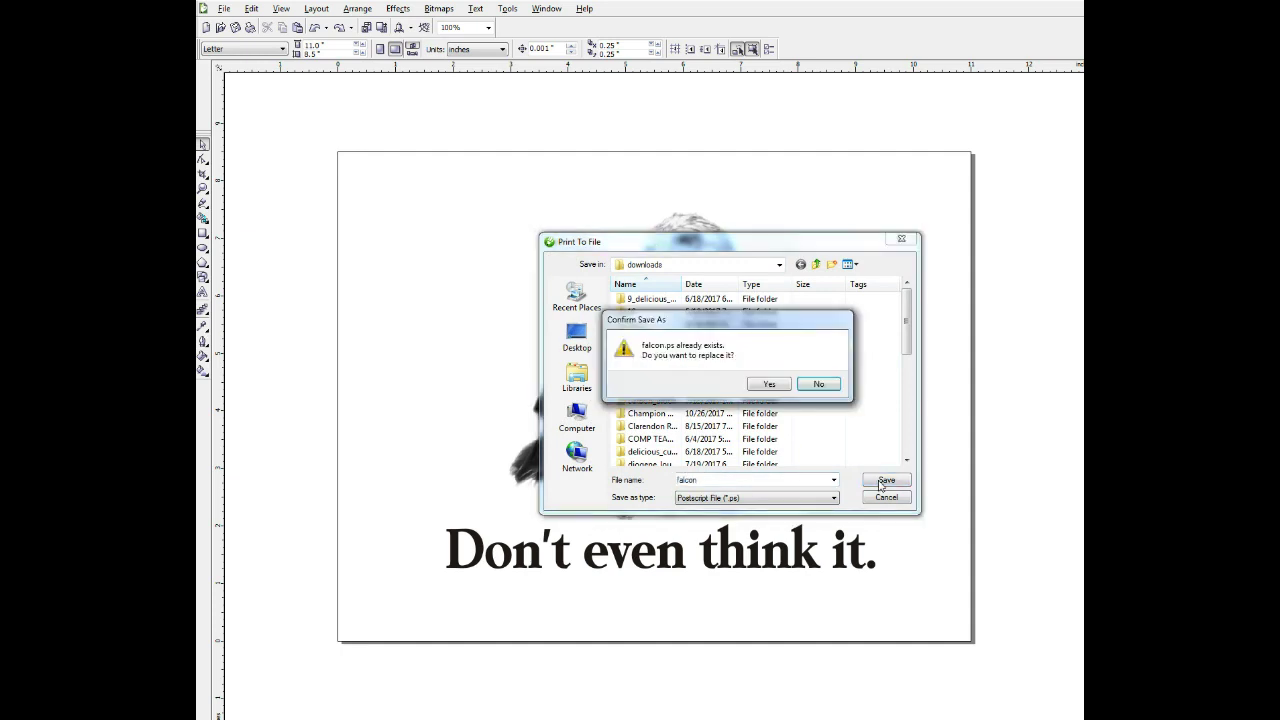
pyautogui.click(761, 386)
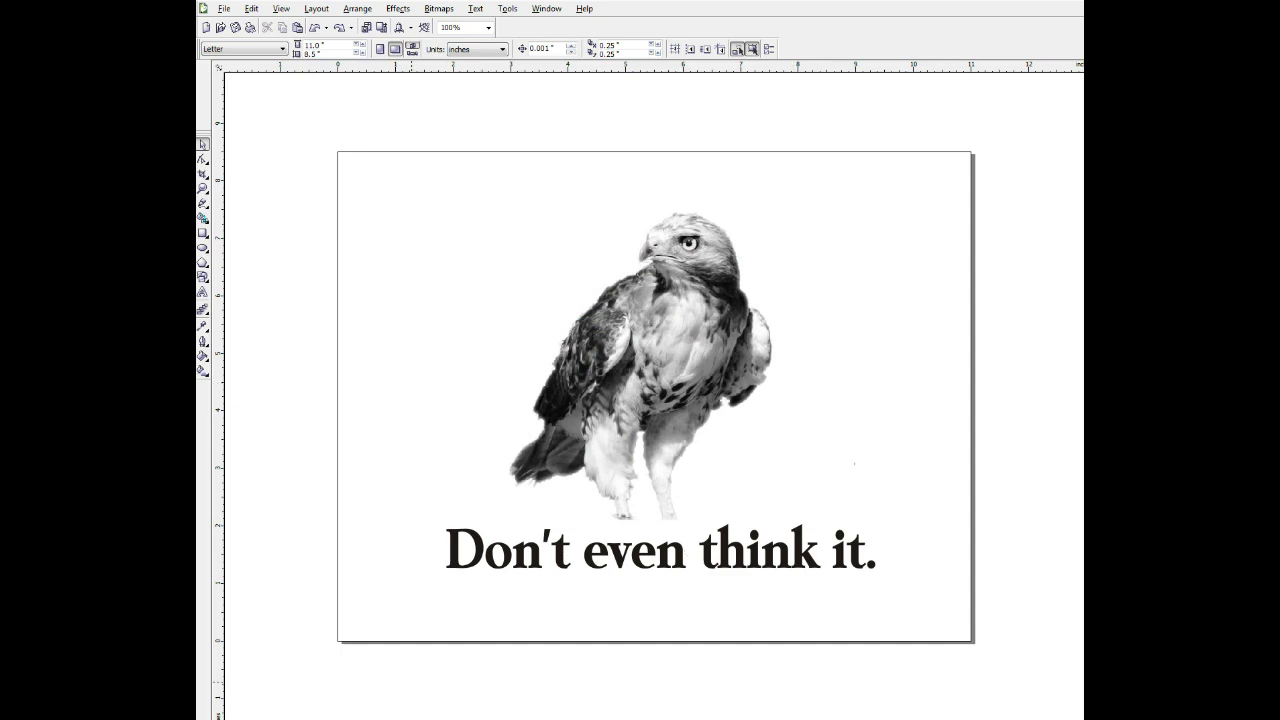
# Launch gsview32 from the gsview folder on drive OS (C:) via Computer.
pyautogui.press('super')
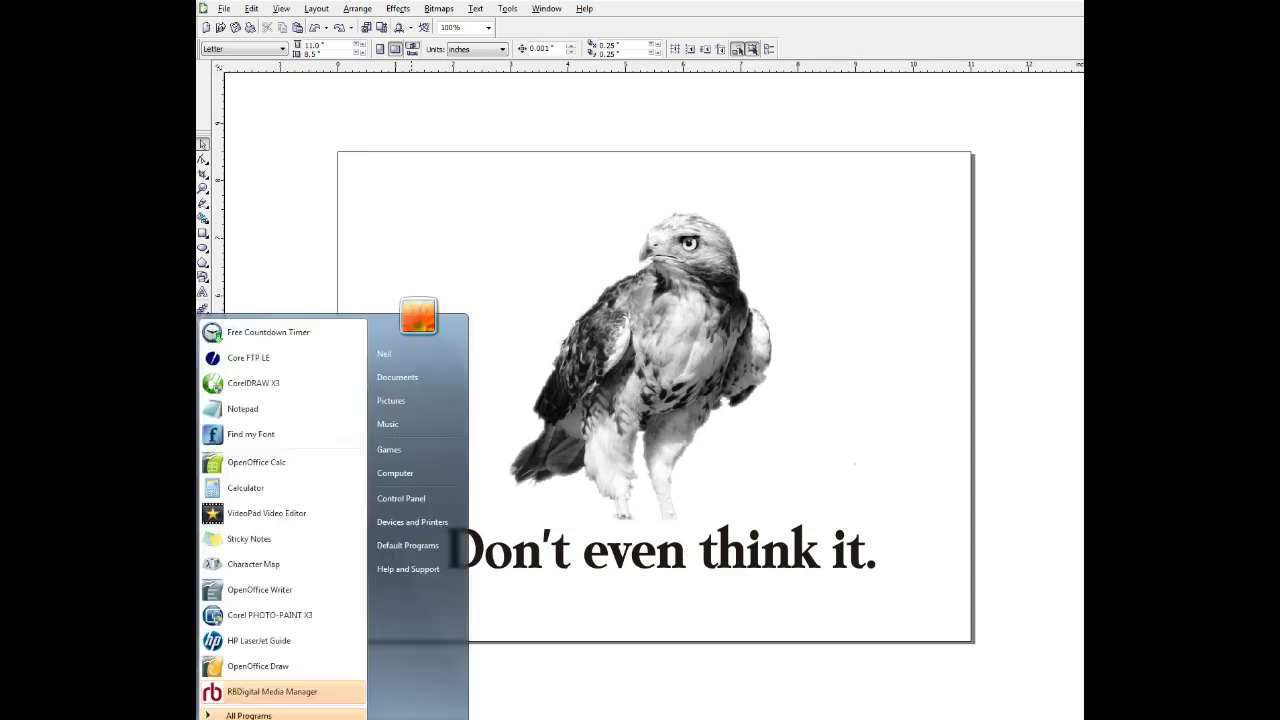
pyautogui.click(410, 476)
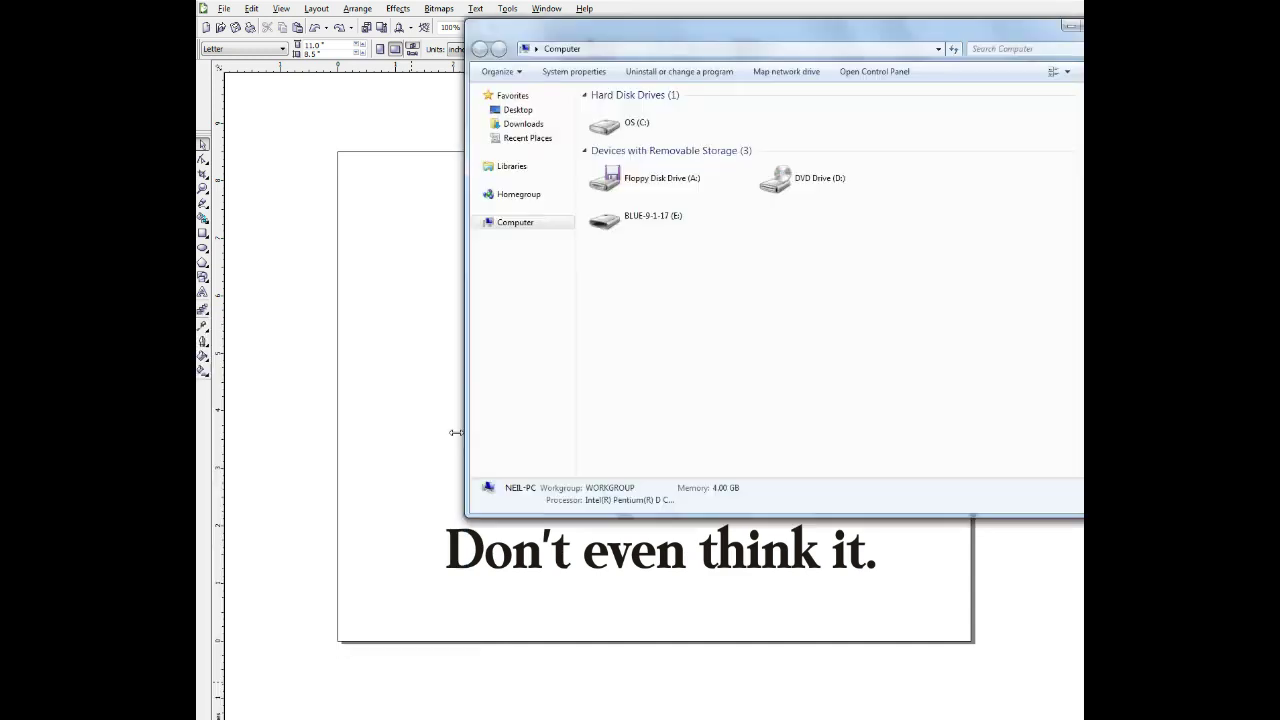
pyautogui.doubleClick(637, 121)
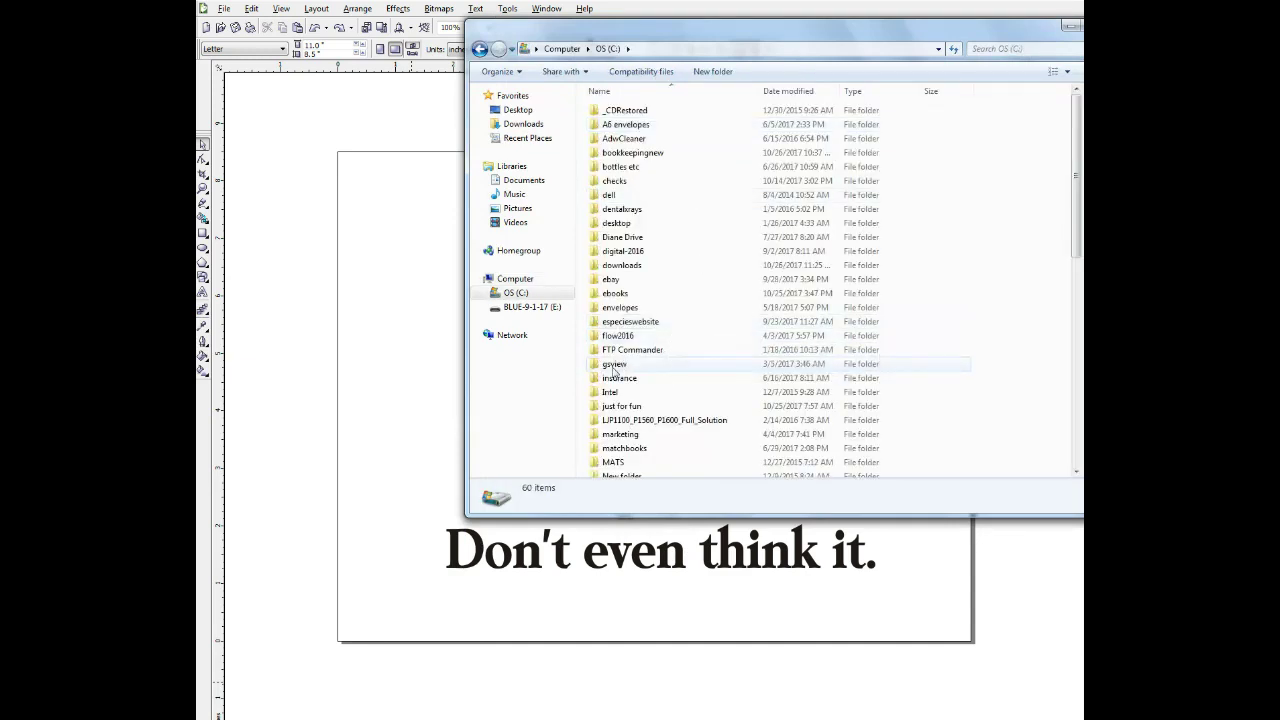
pyautogui.doubleClick(613, 366)
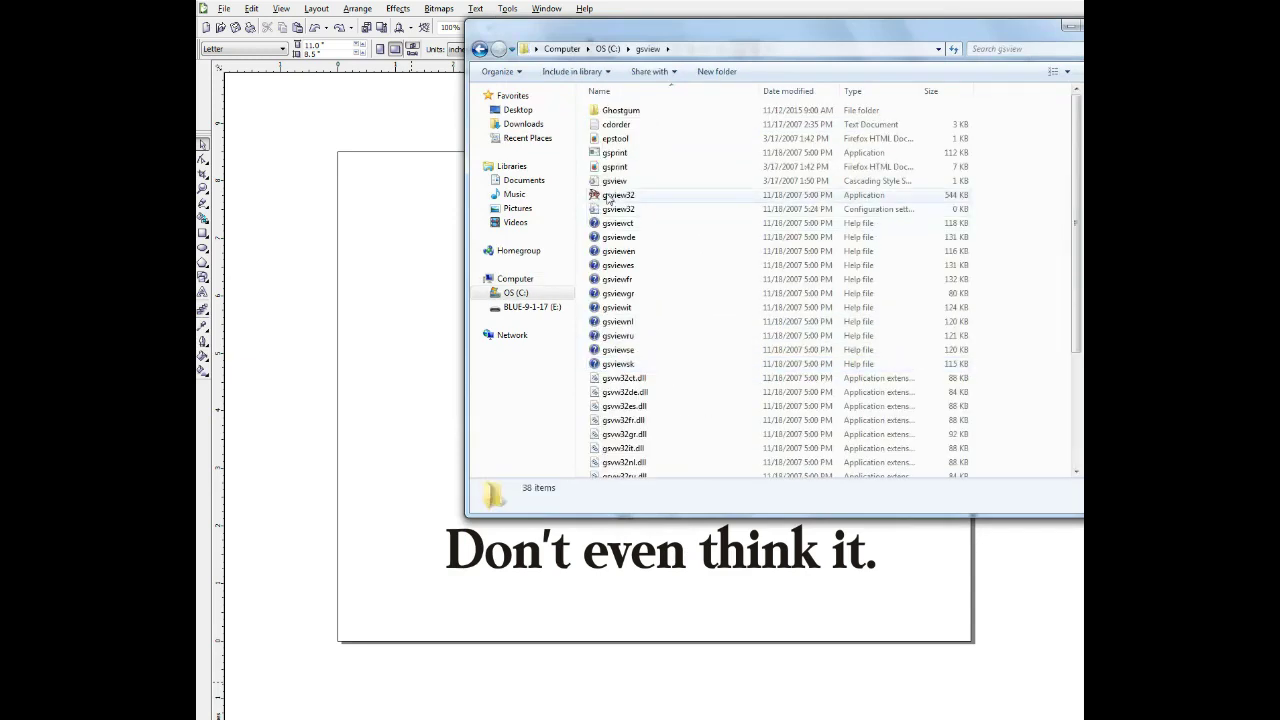
pyautogui.doubleClick(612, 196)
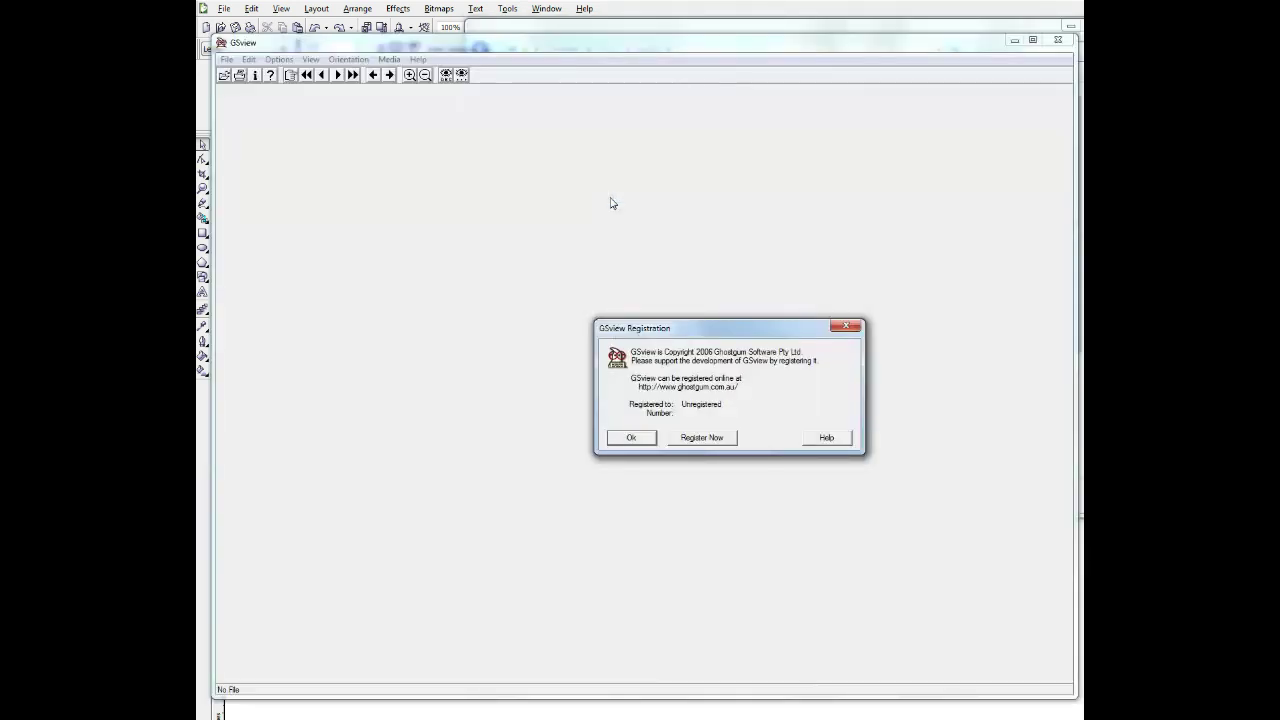
# Dismiss the registration notice and open falcon.ps from the downloads folder.
pyautogui.click(642, 438)
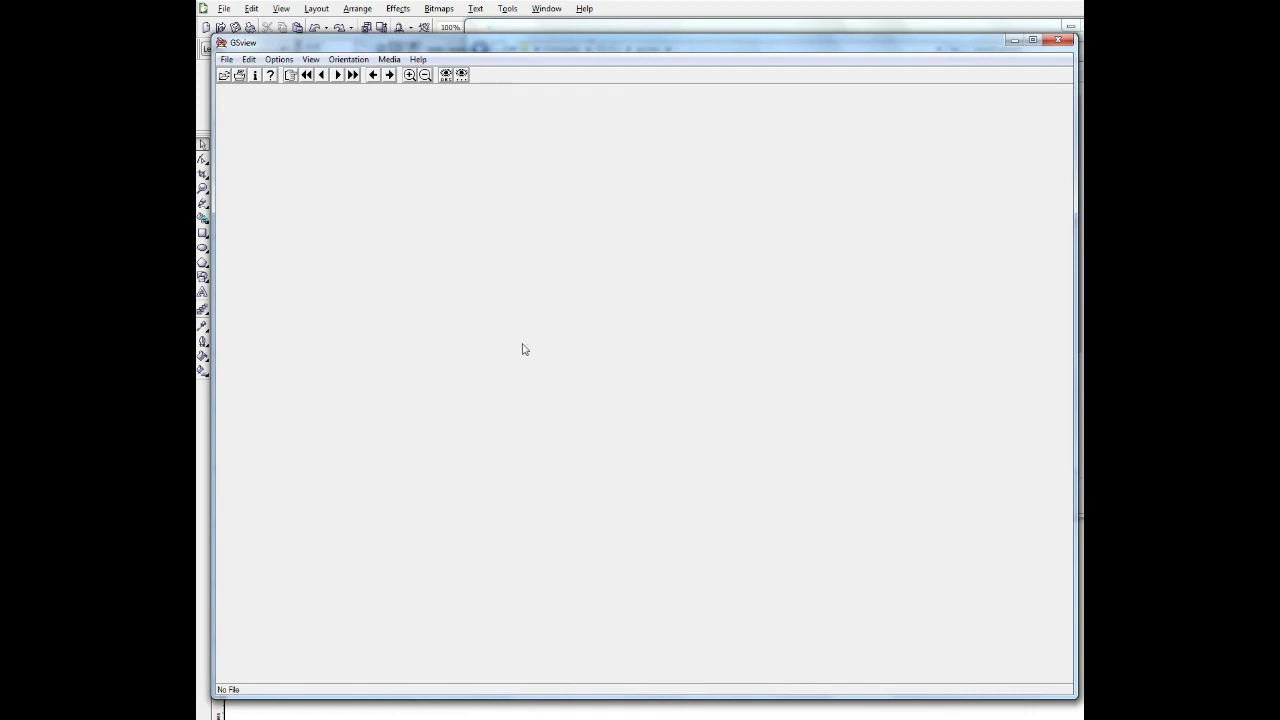
pyautogui.click(227, 60)
pyautogui.click(252, 76)
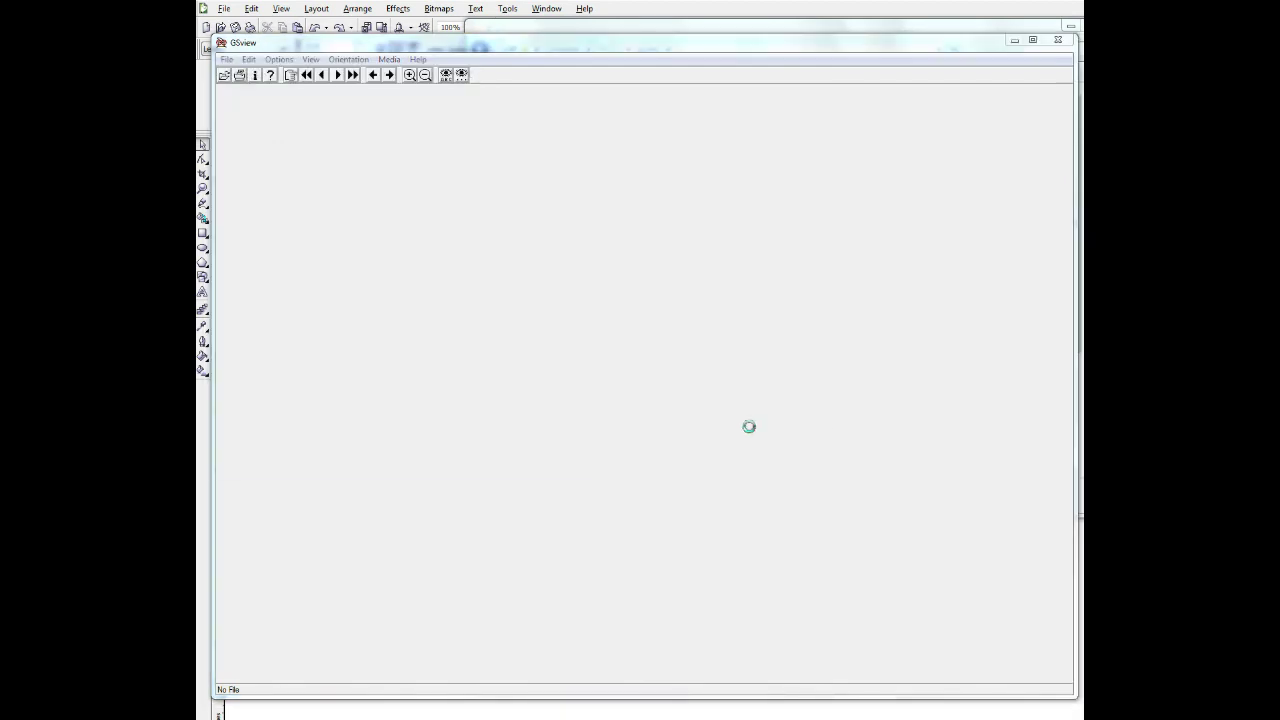
pyautogui.scroll(-5, 742, 389)
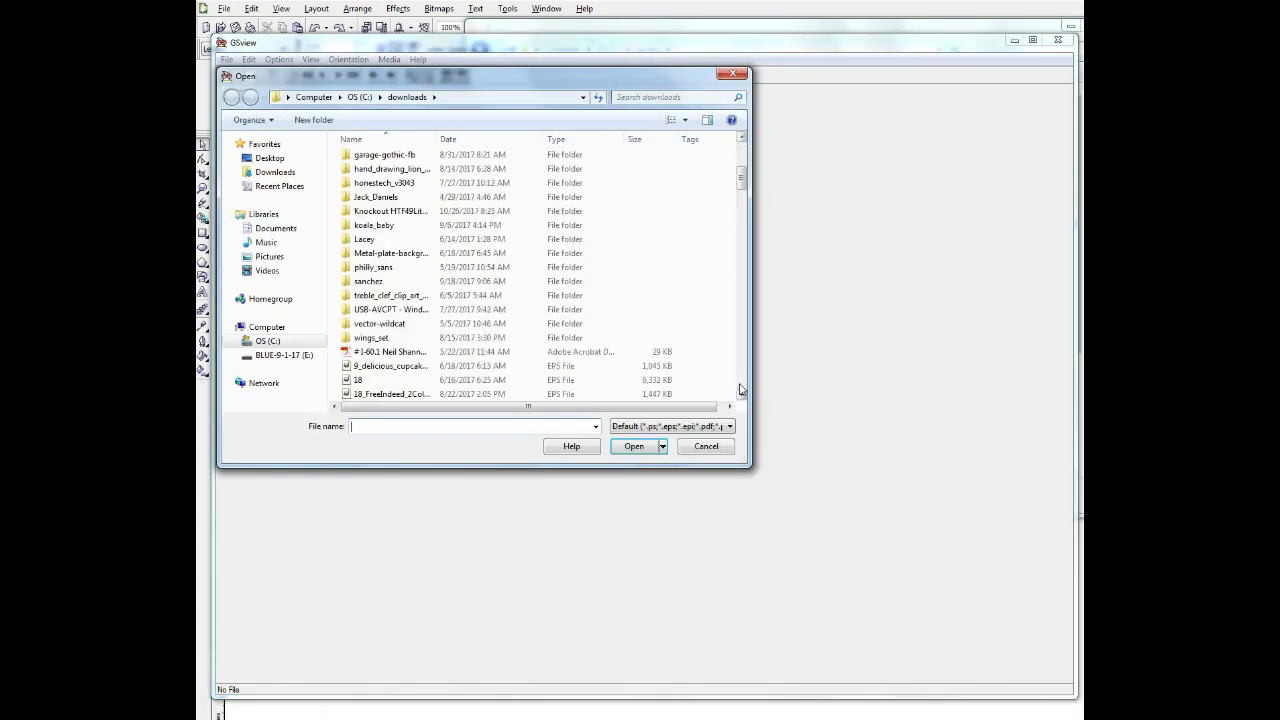
pyautogui.click(418, 366)
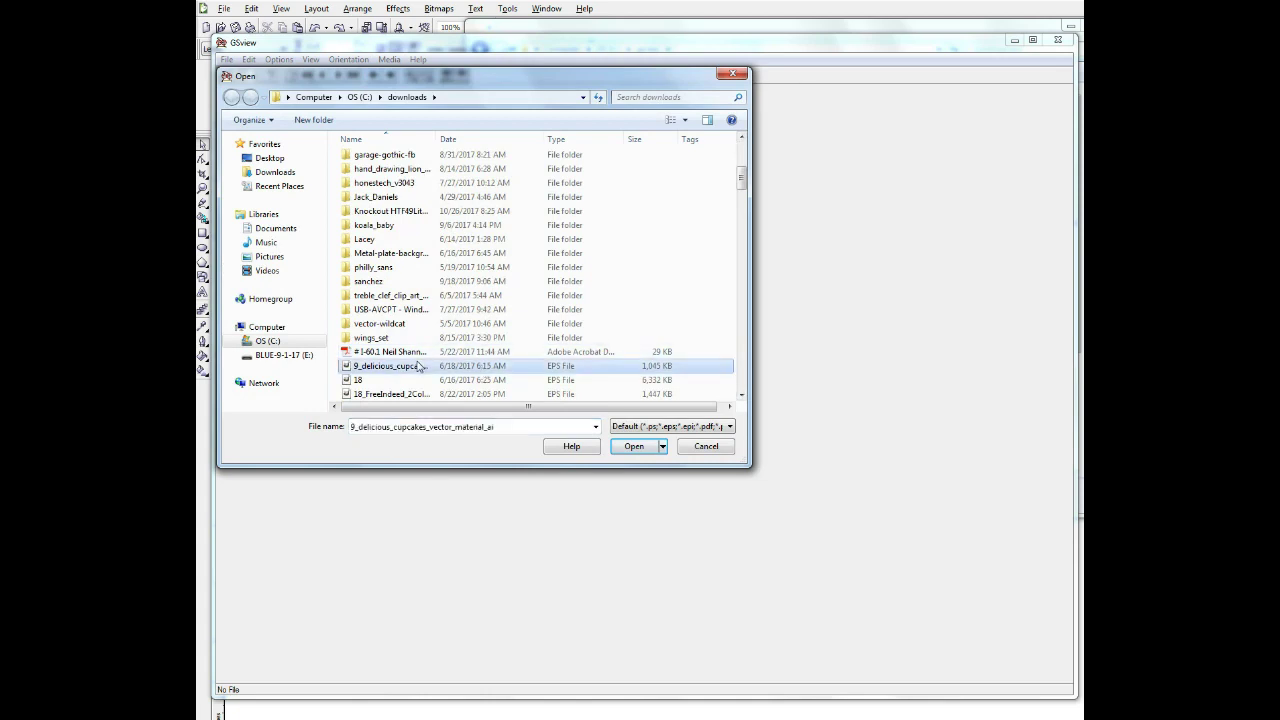
pyautogui.press('f')
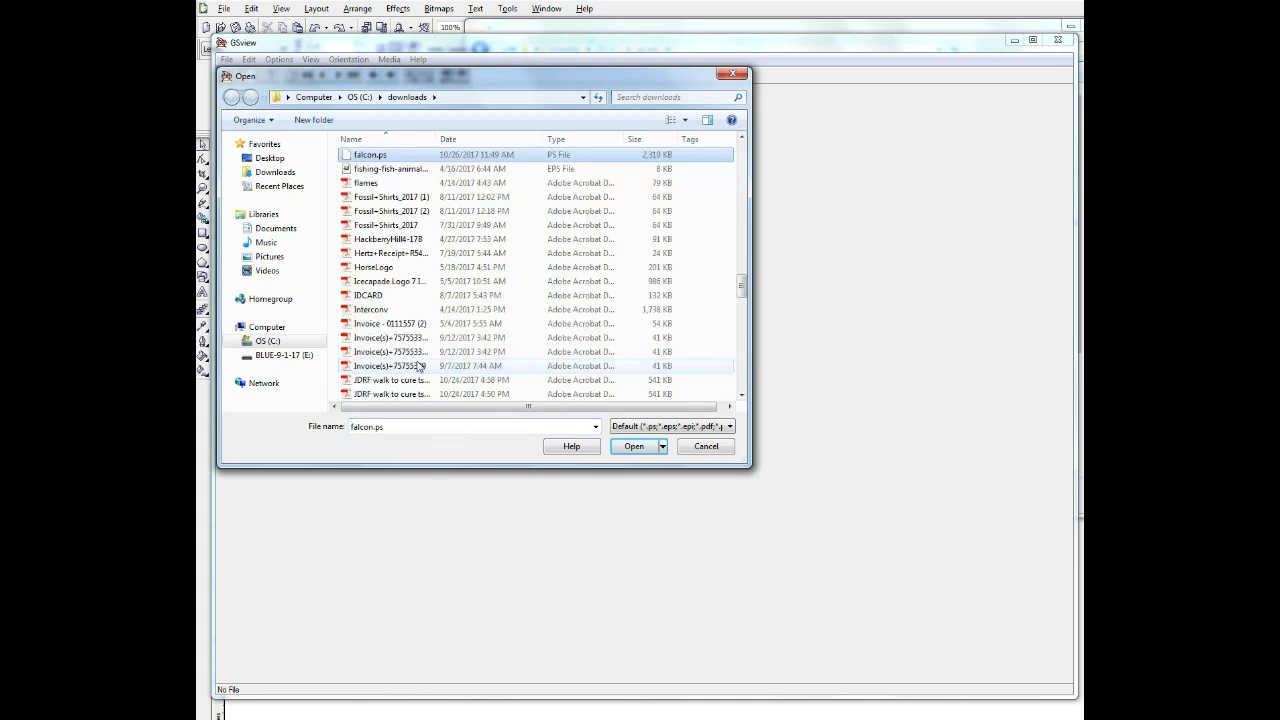
pyautogui.click(635, 449)
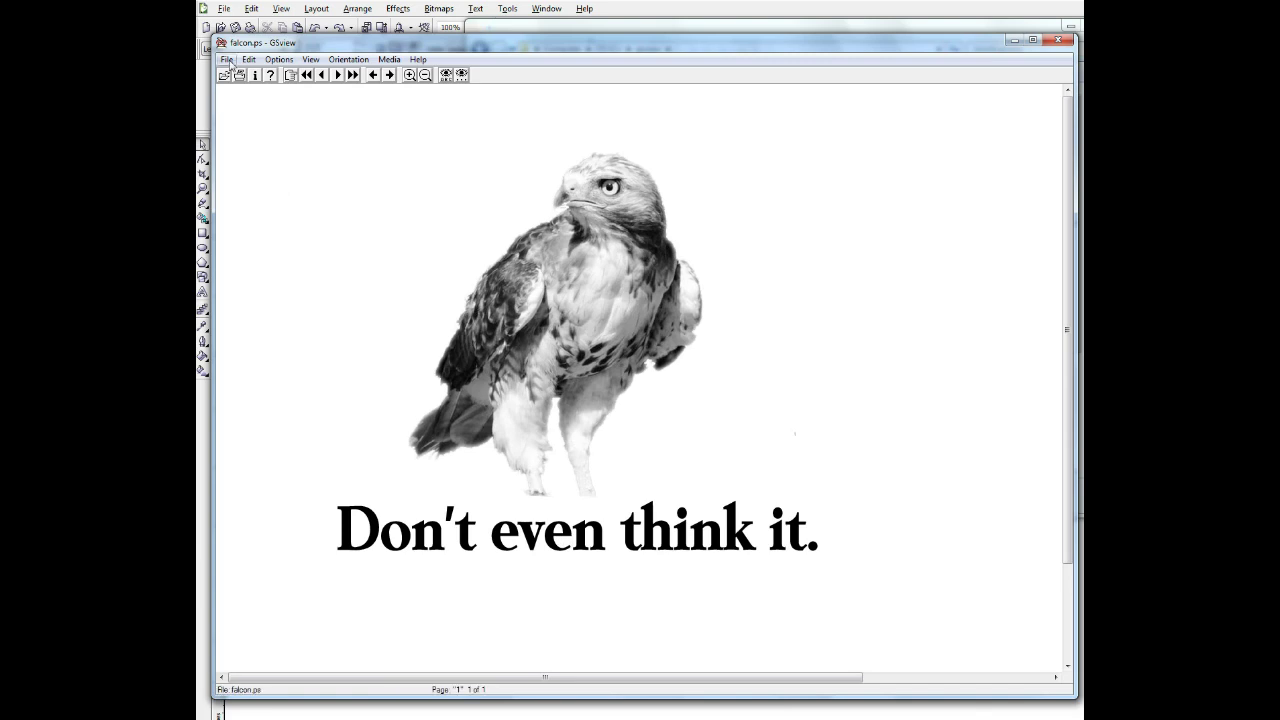
pyautogui.click(227, 60)
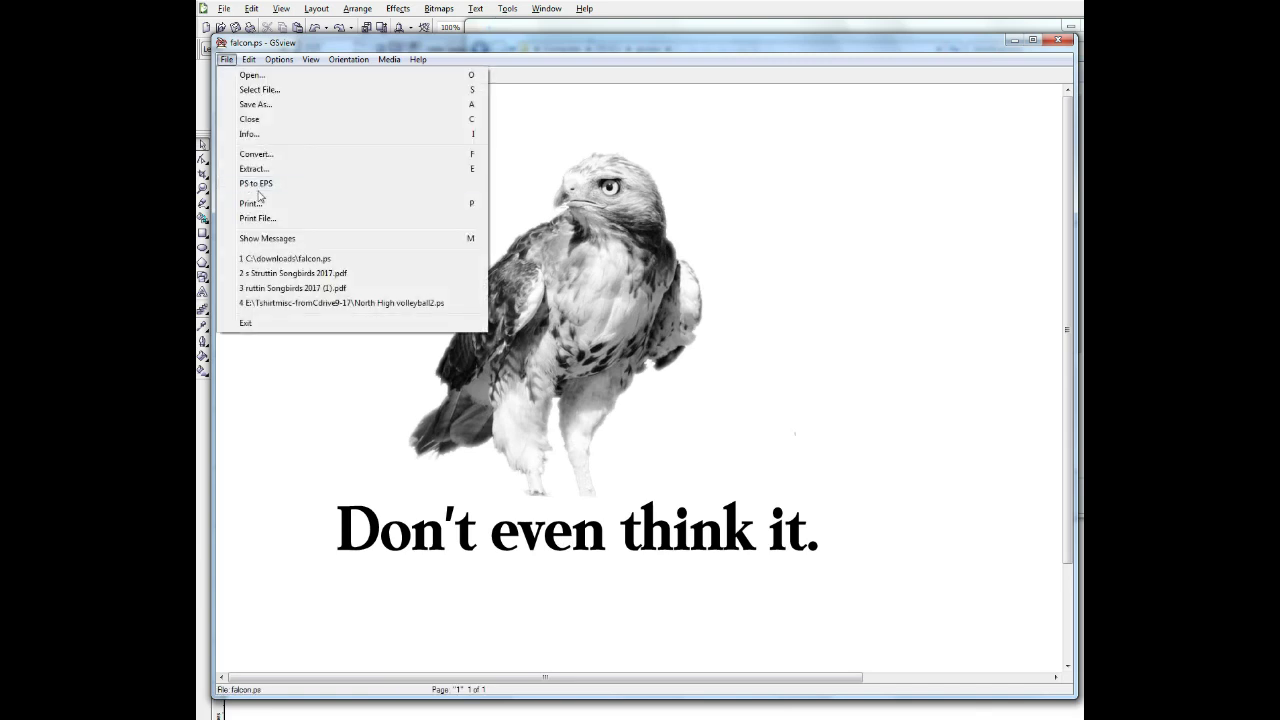
pyautogui.click(252, 203)
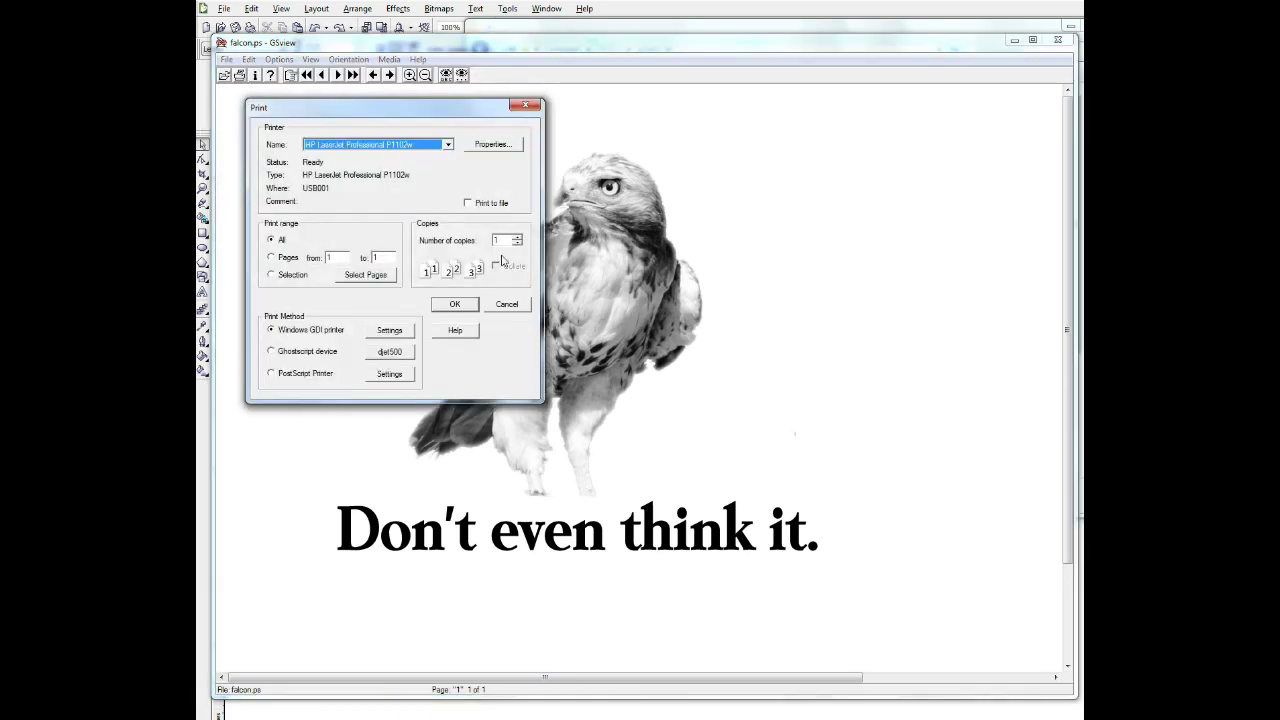
pyautogui.moveTo(426, 118); pyautogui.dragTo(929, 181)
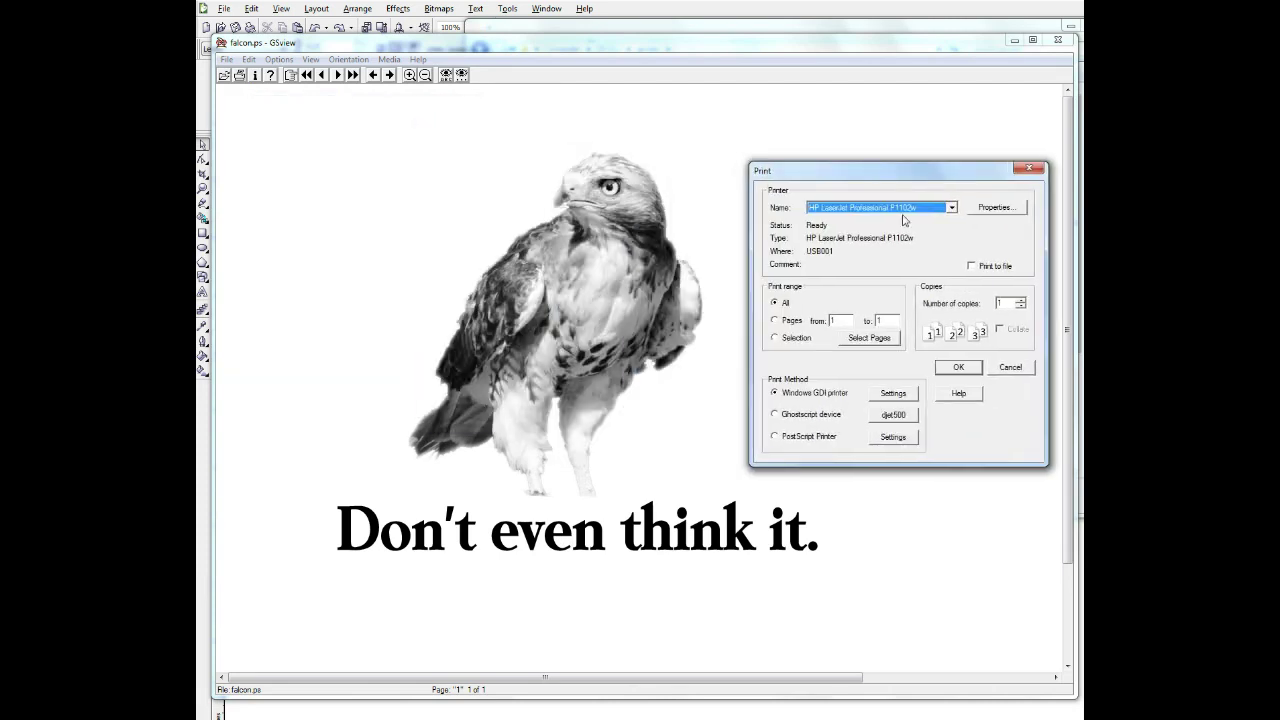
pyautogui.click(980, 213)
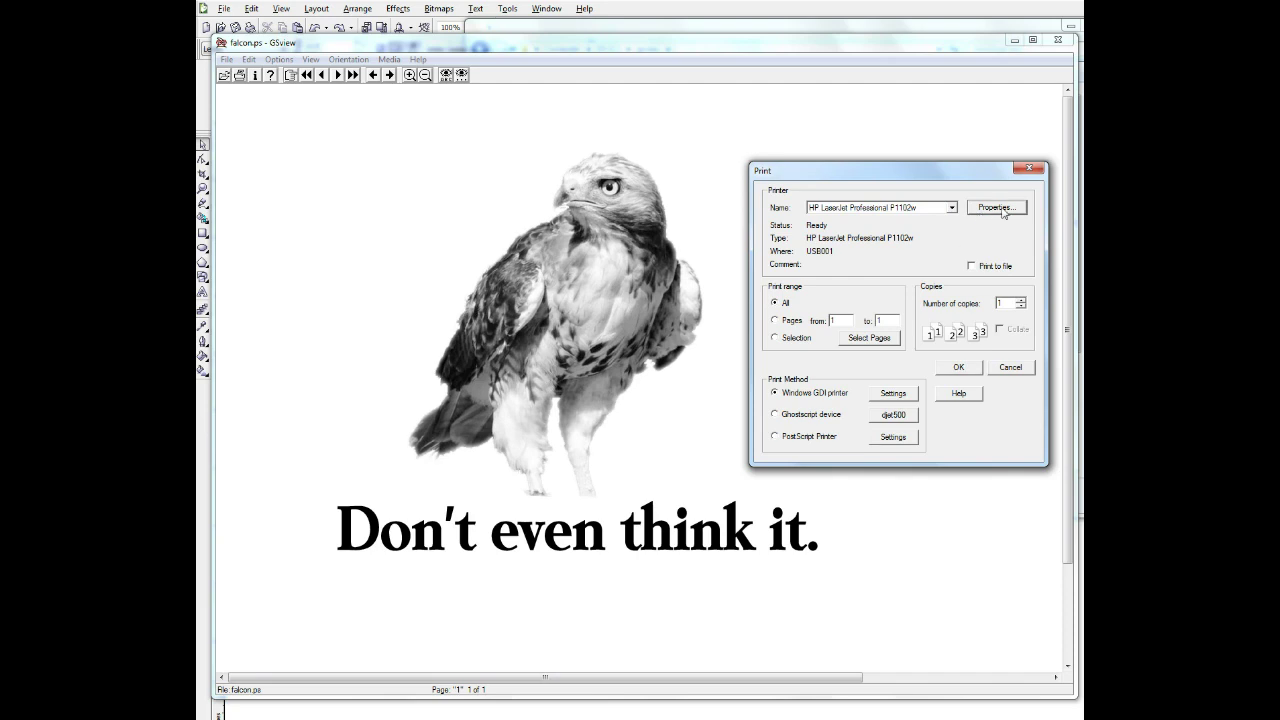
pyautogui.click(1002, 209)
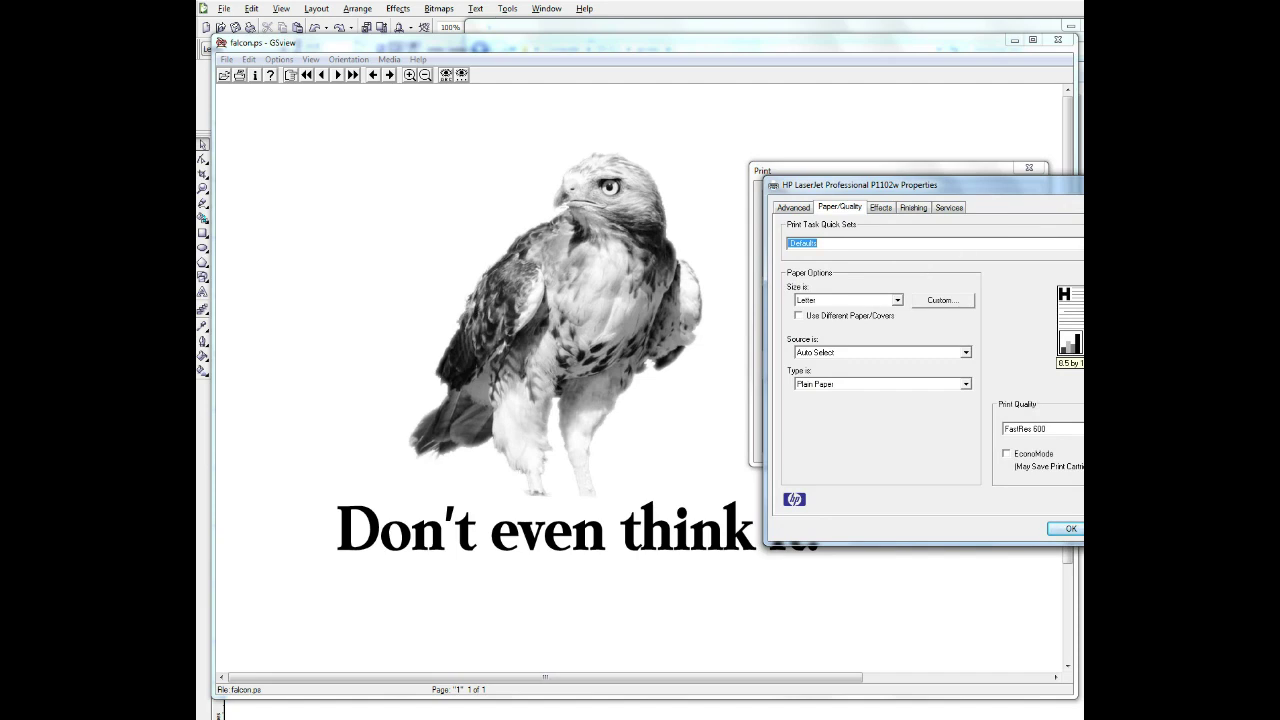
pyautogui.press('Return')
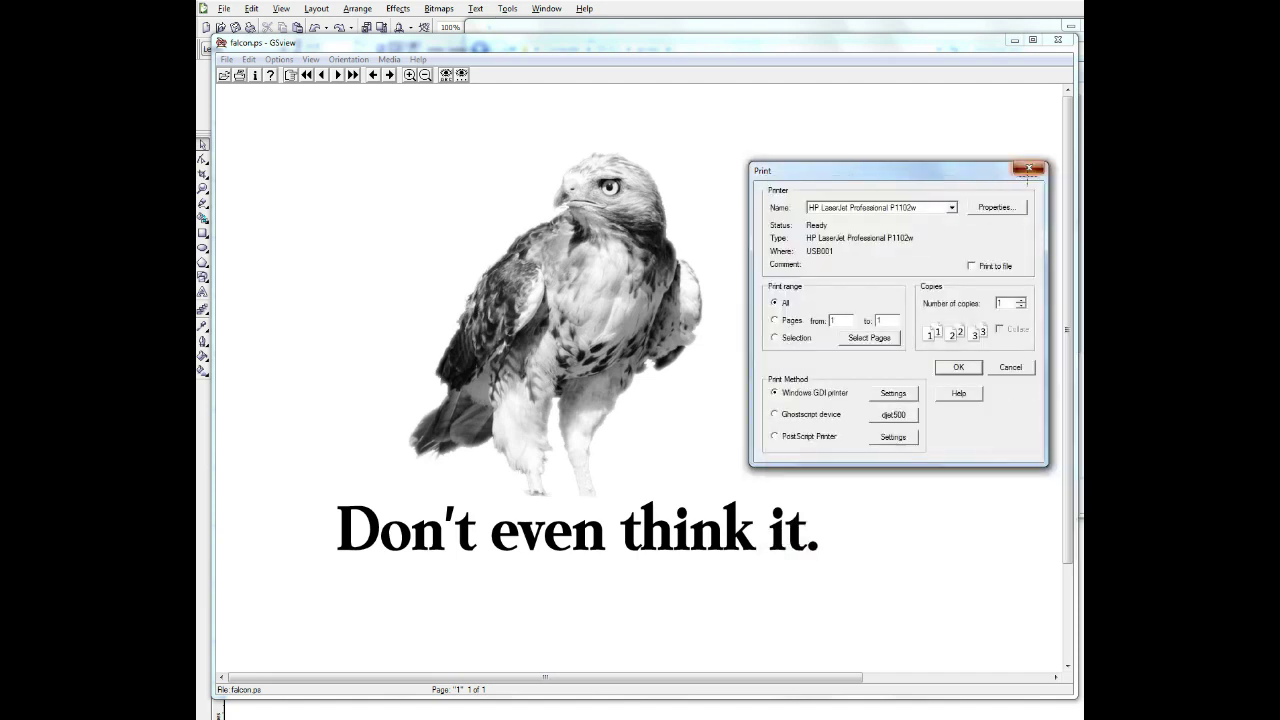
pyautogui.click(1029, 168)
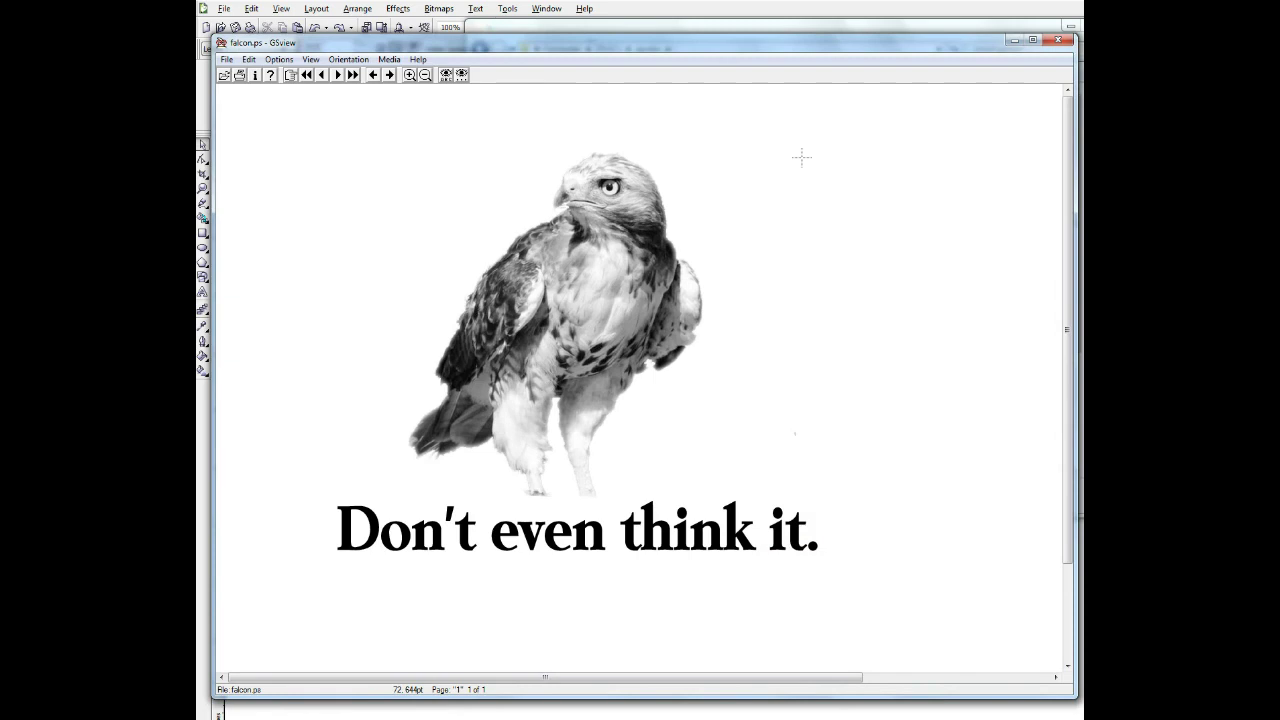